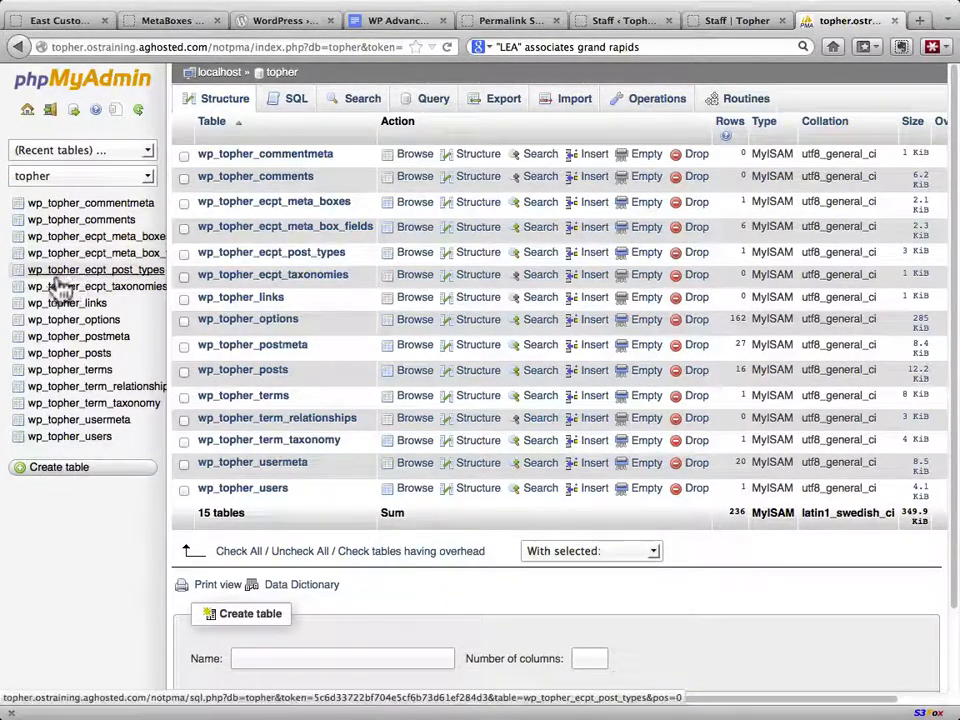
# - Browse the record in the wp_topher_ecpt_post_types table and examine its columns through labels and advanced_supports
pyautogui.click(19, 272)
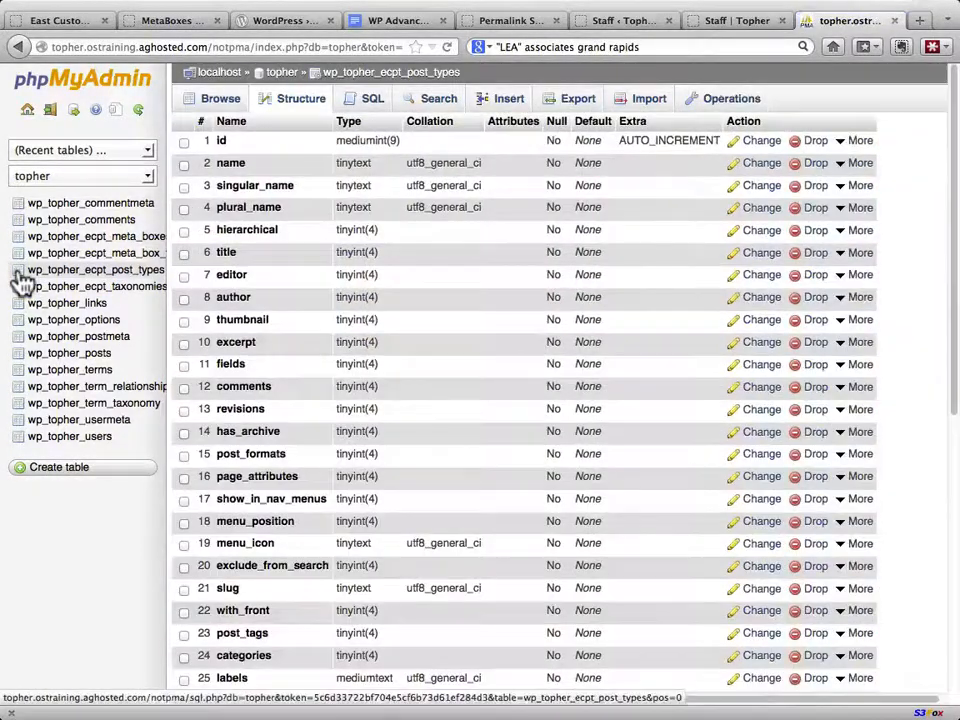
pyautogui.click(232, 101)
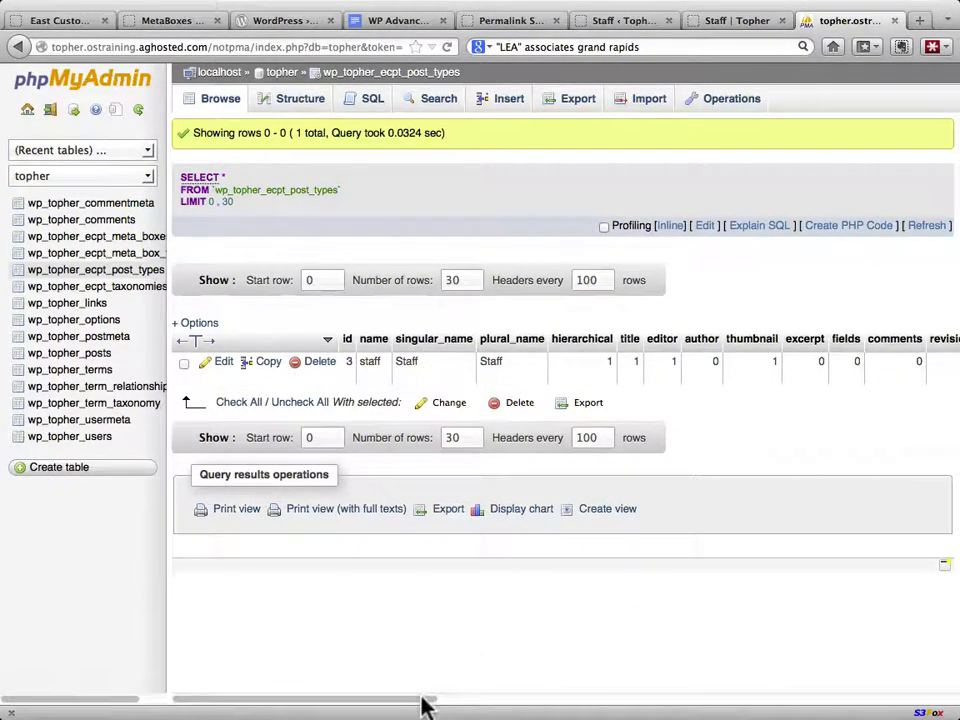
pyautogui.moveTo(422, 703); pyautogui.dragTo(885, 703)
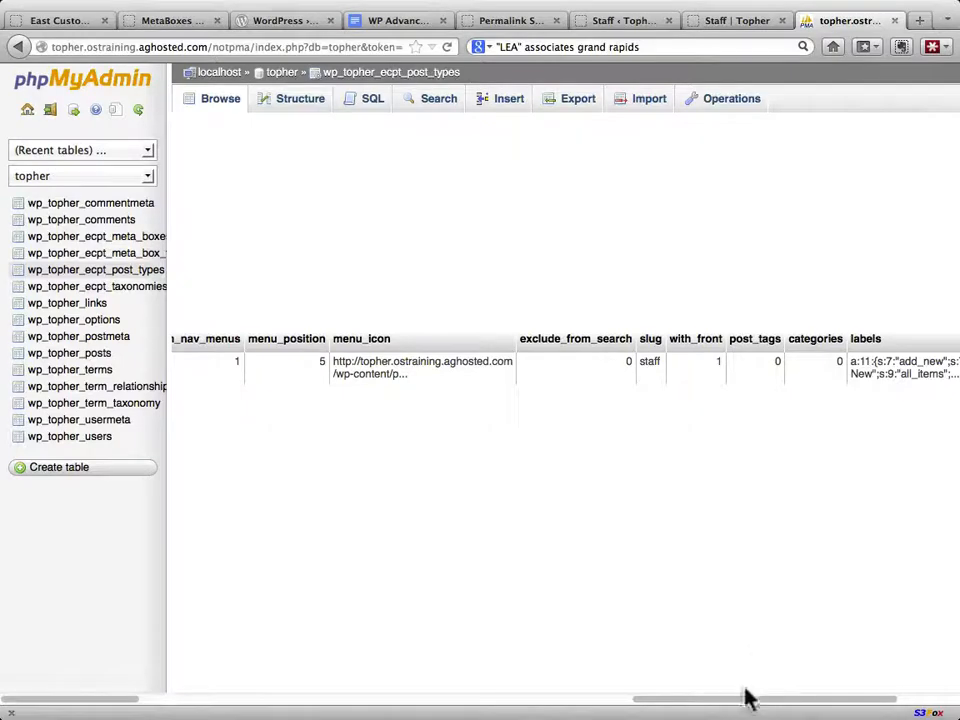
pyautogui.moveTo(745, 708); pyautogui.dragTo(829, 710)
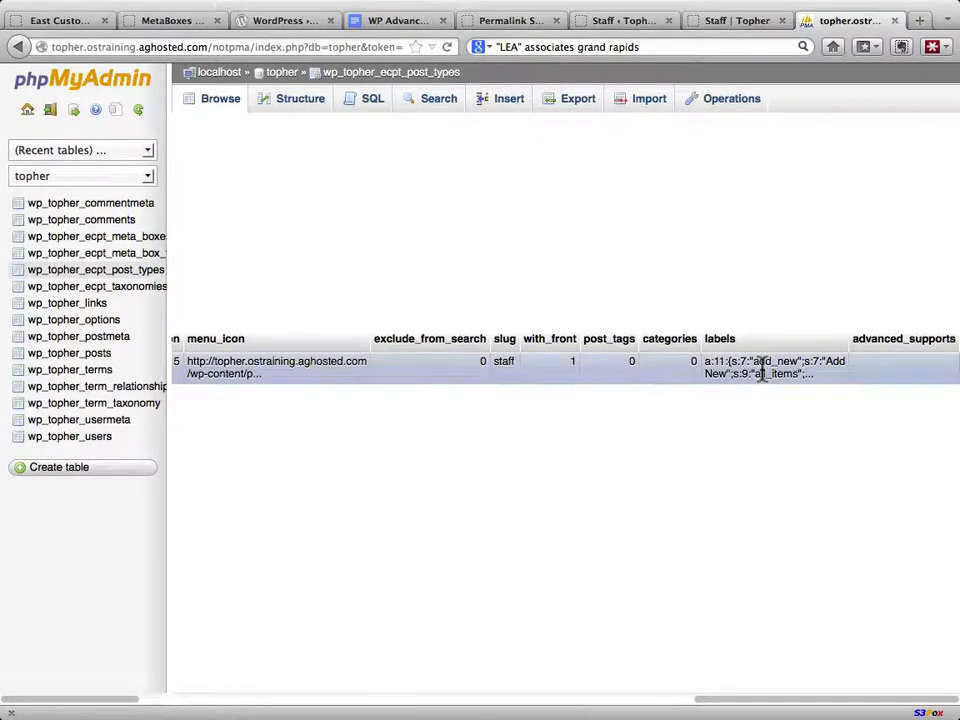
pyautogui.click(189, 704)
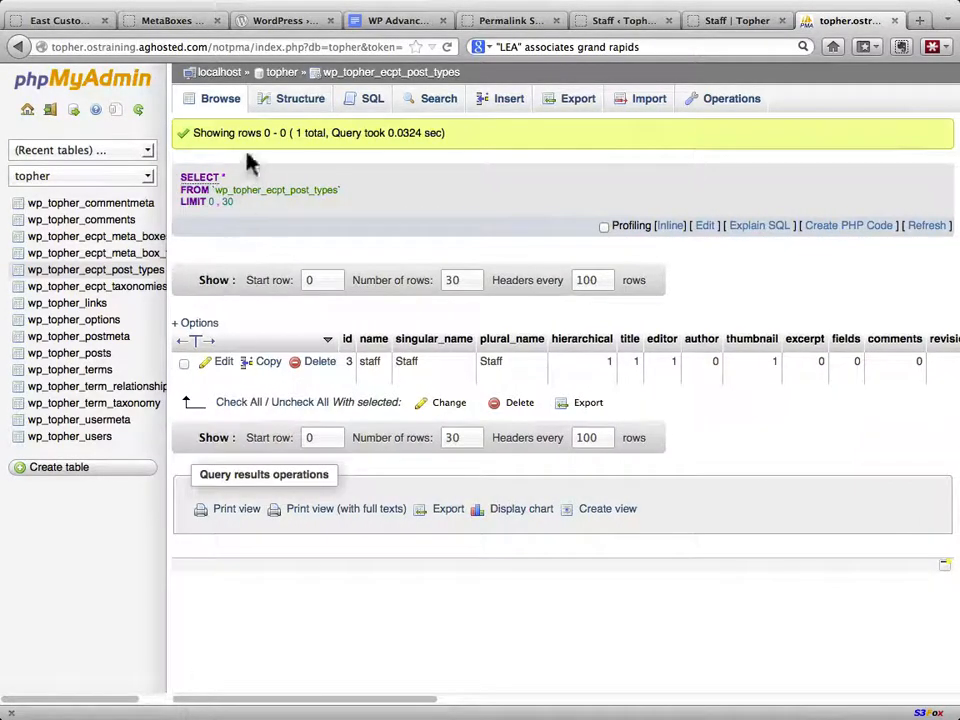
# - Show full texts for the wp_topher_ecpt_post_types record and read the complete labels value
pyautogui.click(200, 321)
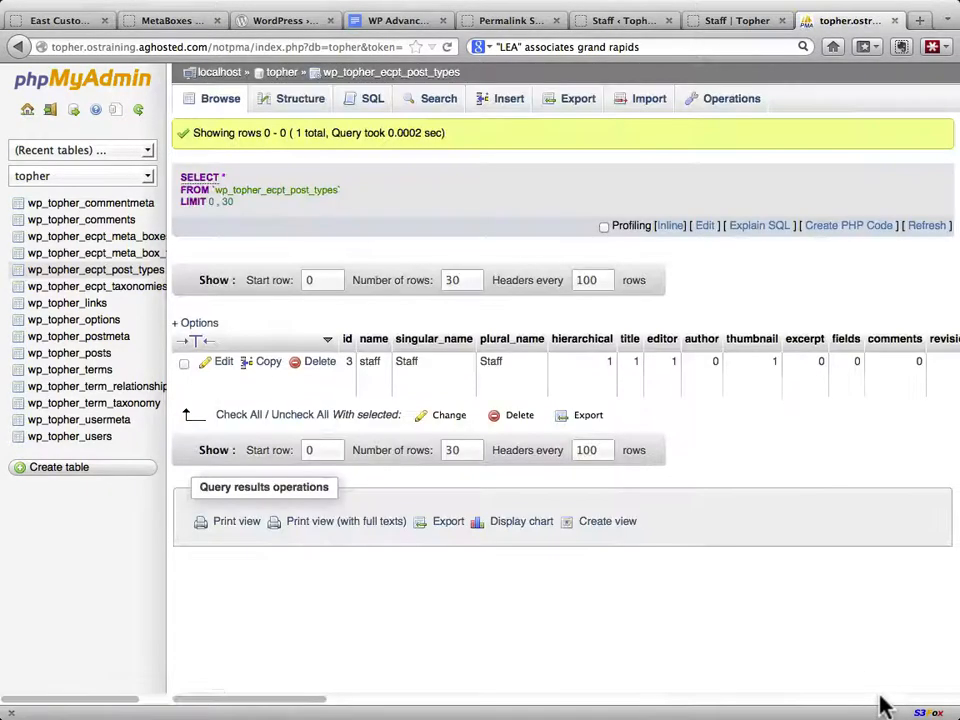
pyautogui.moveTo(880, 705); pyautogui.dragTo(636, 681)
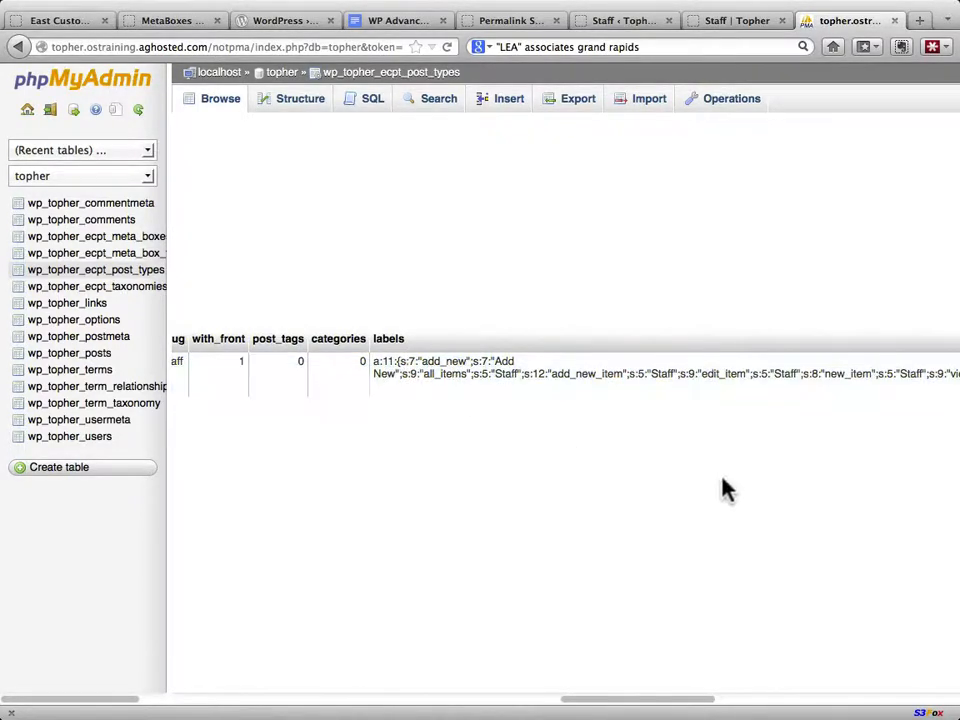
pyautogui.moveTo(686, 703); pyautogui.dragTo(926, 710)
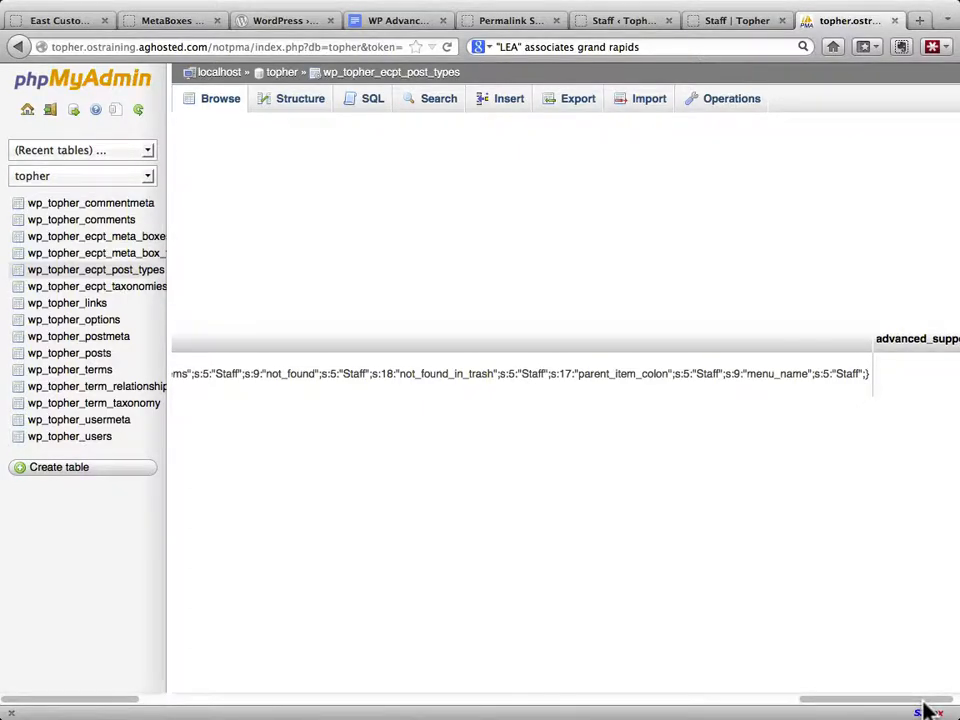
pyautogui.moveTo(926, 710); pyautogui.dragTo(110, 716)
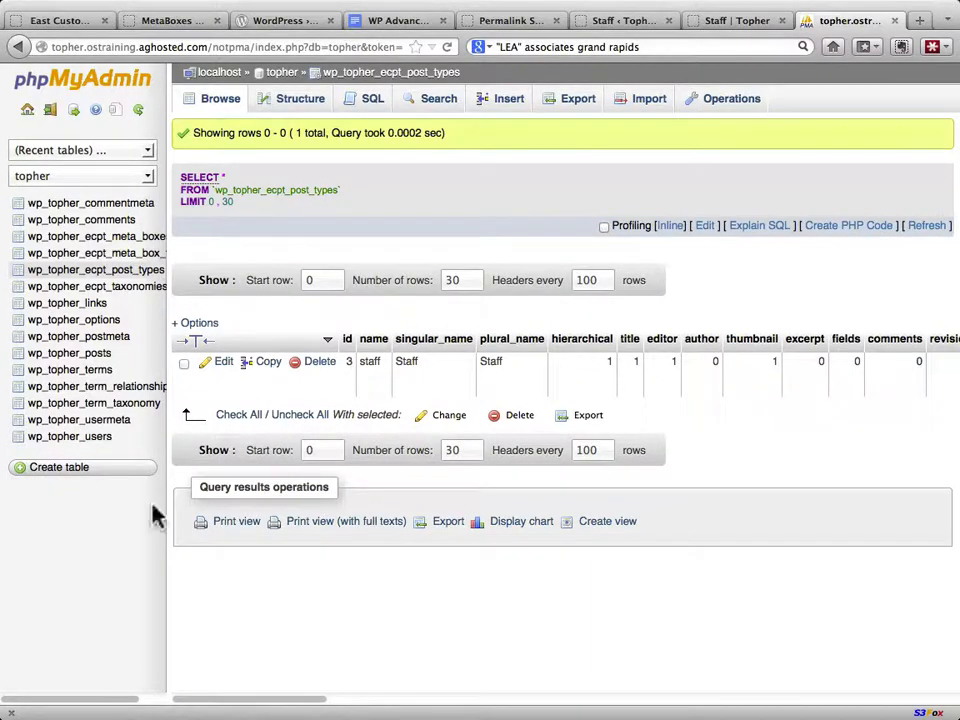
# - View the contents of the wp_topher_ecpt_meta_box_fields, meta boxes and wp_topher_ecpt_taxonomies tables
pyautogui.click(95, 253)
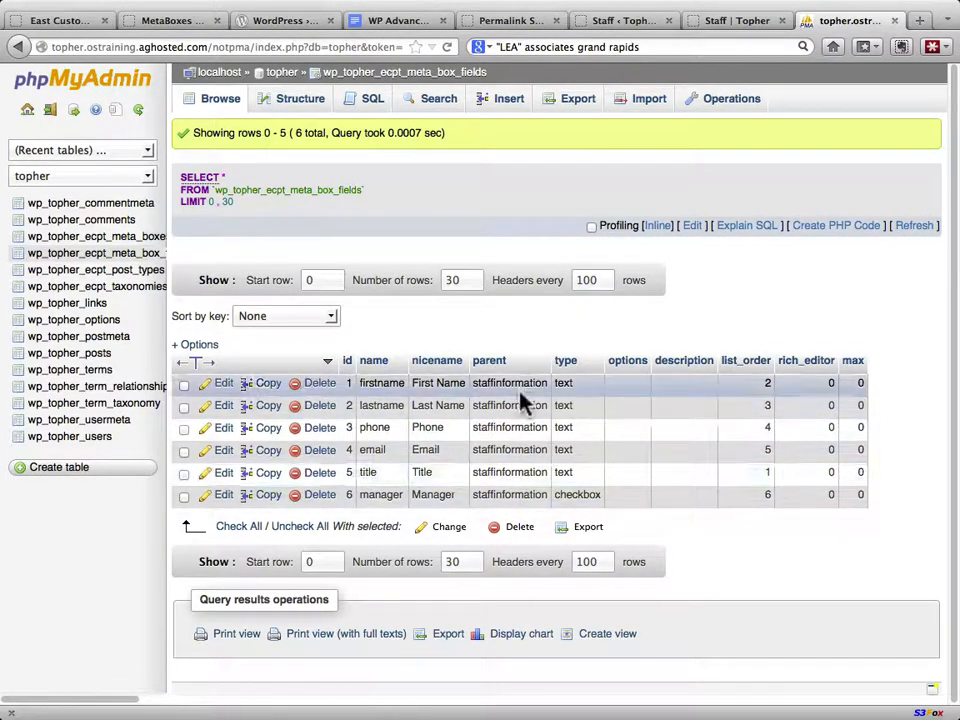
pyautogui.click(90, 241)
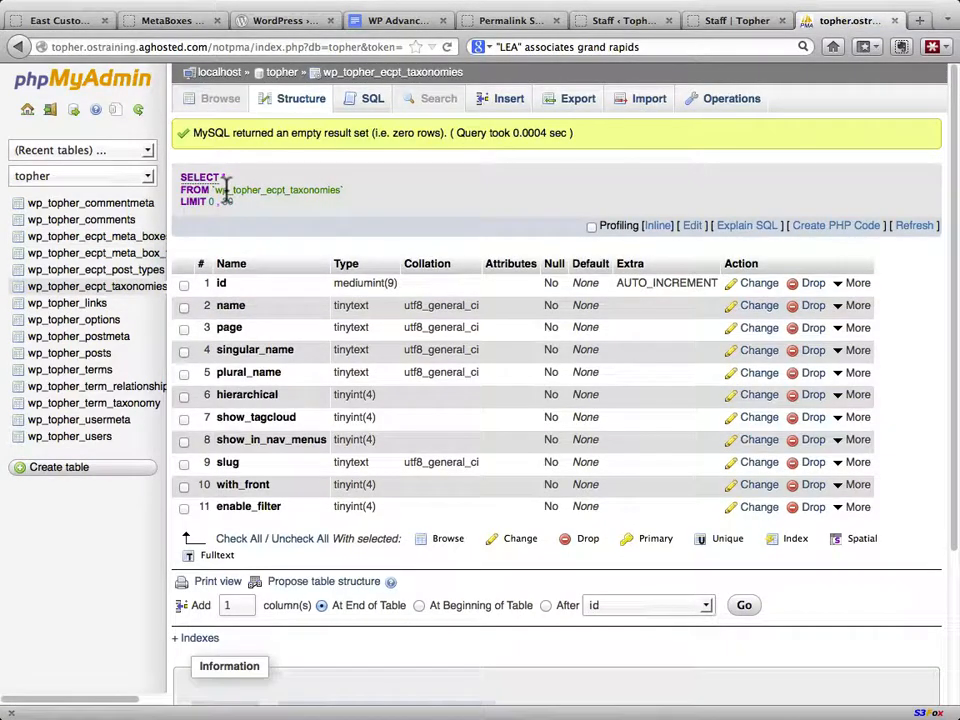
# - Browse the wp_topher_posts table and look through the dates, content and titles of its records
pyautogui.click(40, 358)
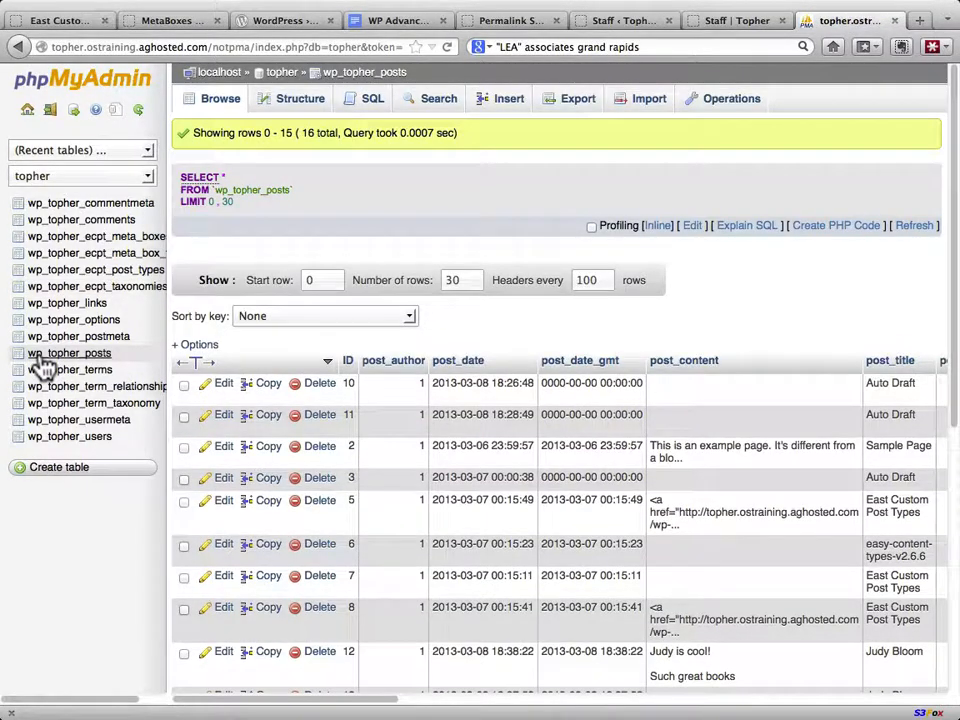
pyautogui.scroll(-5, 551, 369)
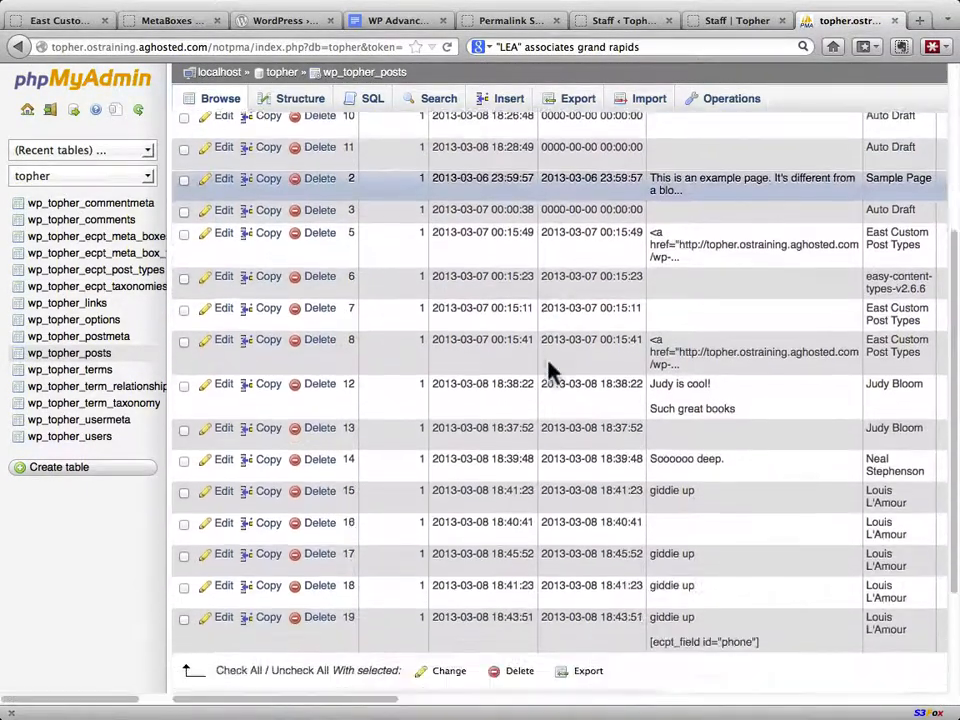
pyautogui.scroll(-3, 550, 366)
pyautogui.scroll(5, 549, 360)
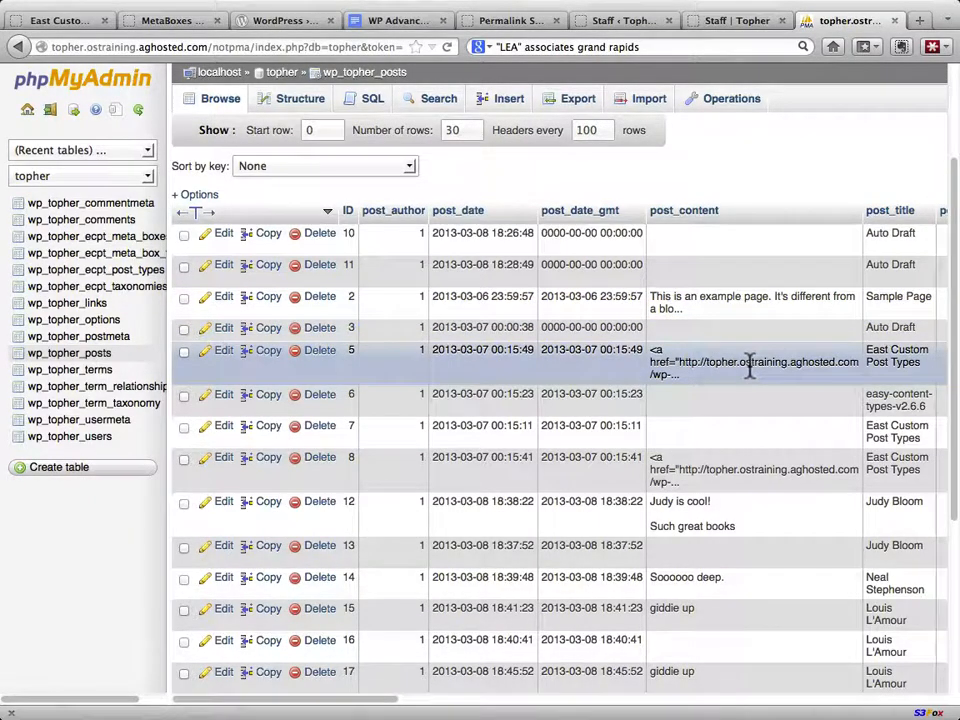
pyautogui.scroll(-5, 751, 365)
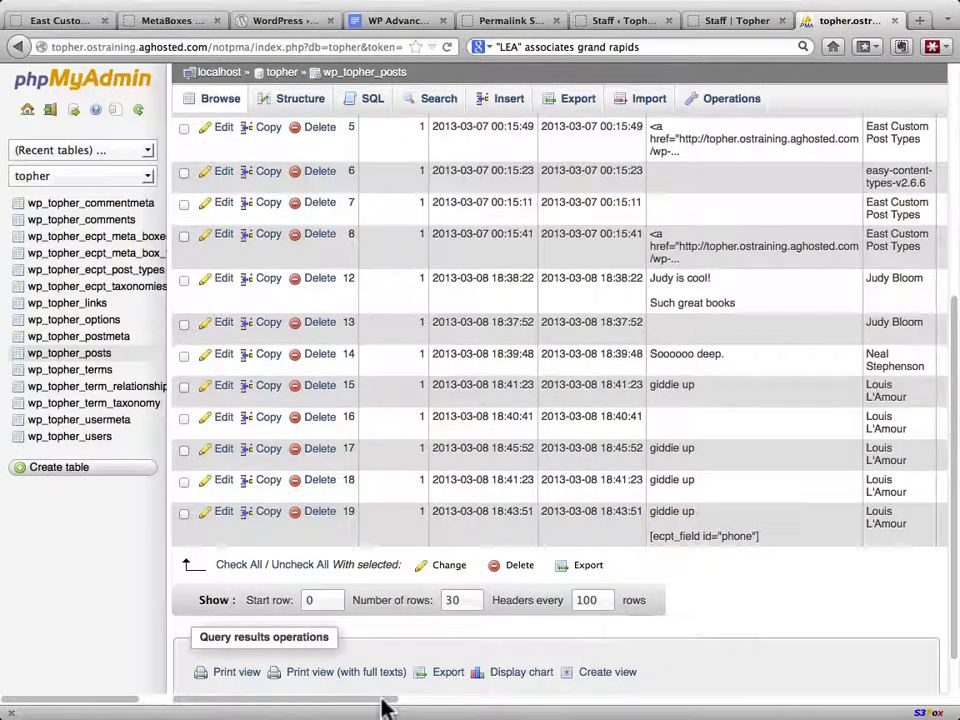
# - Examine the post_status, post_name, post_parent and post_type columns of the wp_topher_posts records
pyautogui.moveTo(386, 707); pyautogui.dragTo(546, 711)
pyautogui.scroll(5, 575, 637)
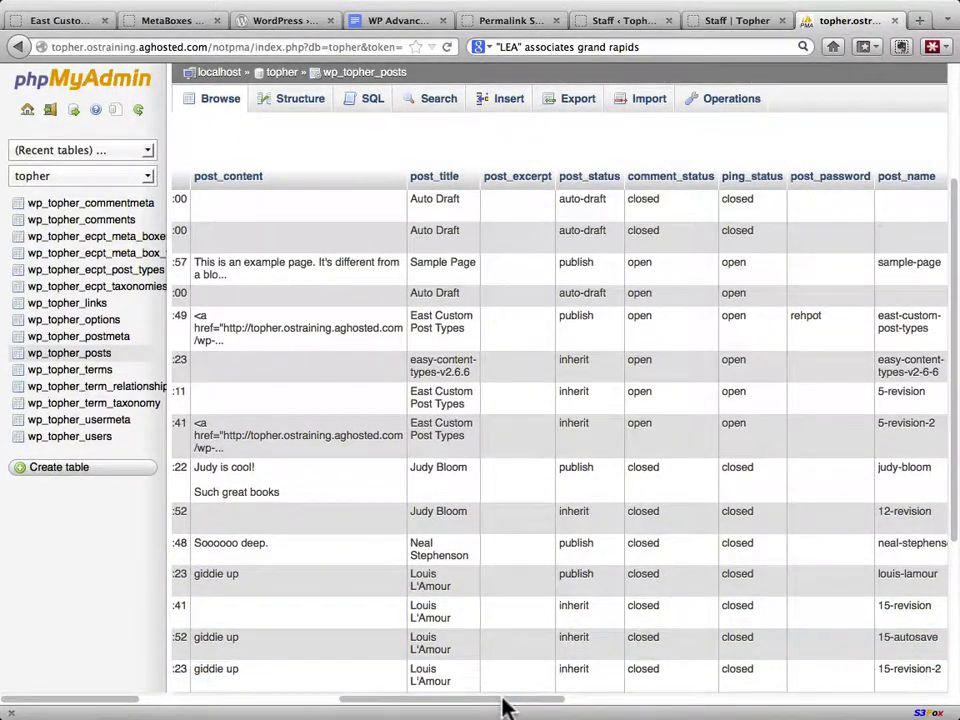
pyautogui.moveTo(503, 707); pyautogui.dragTo(906, 709)
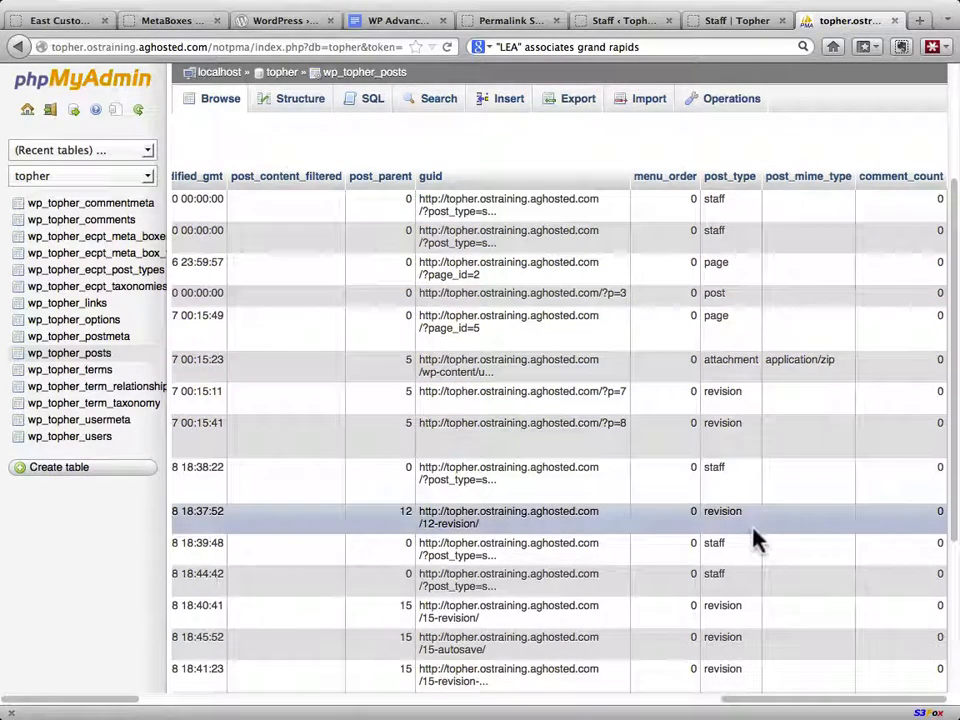
pyautogui.scroll(-3, 755, 540)
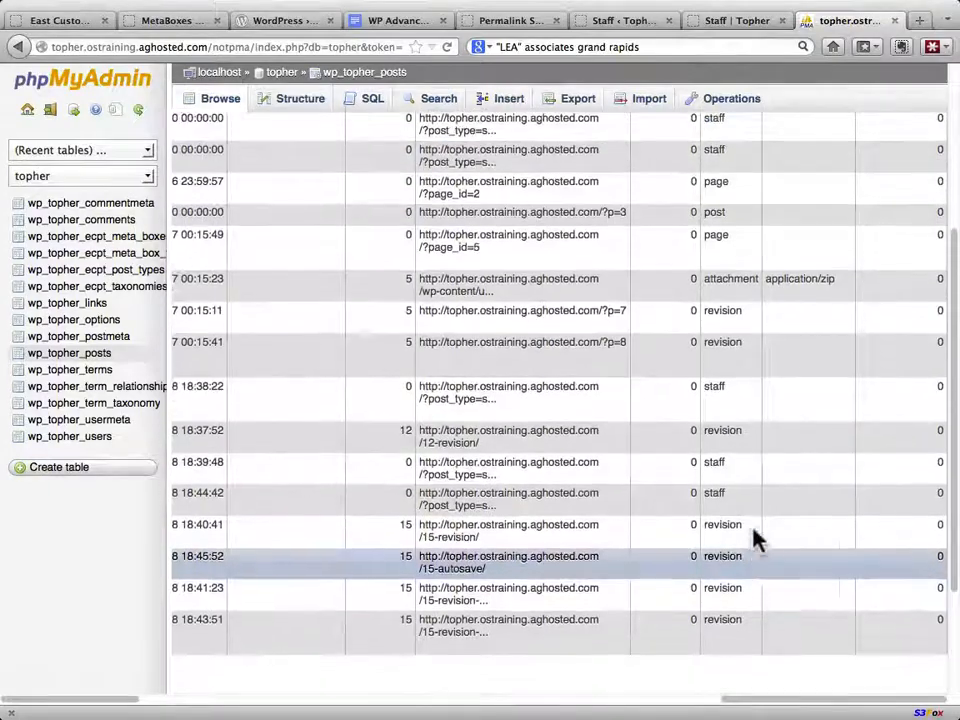
pyautogui.scroll(3, 755, 540)
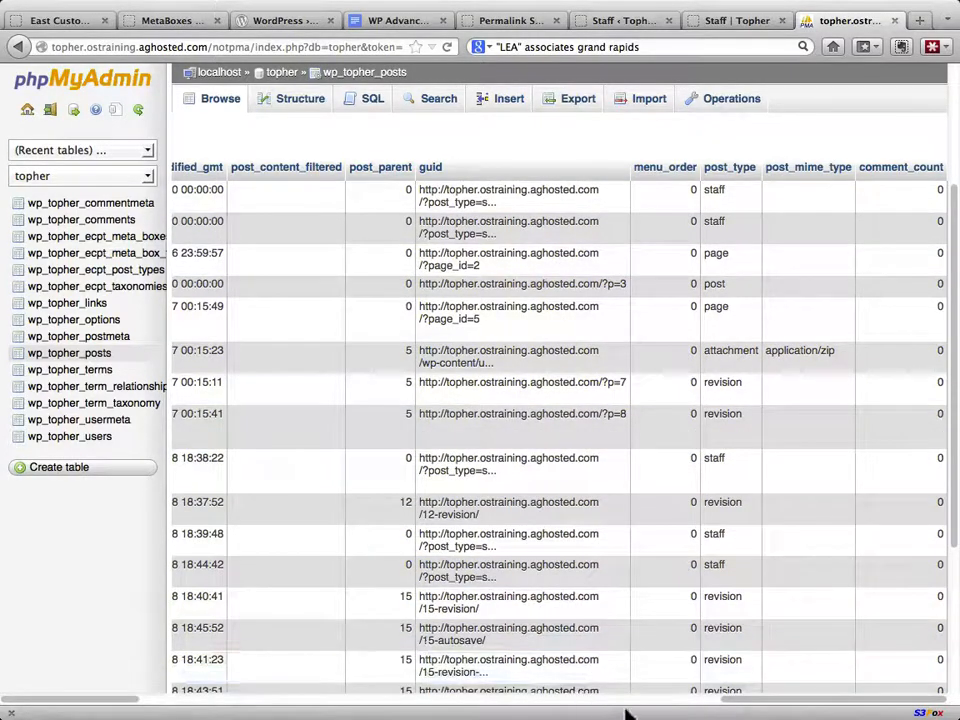
pyautogui.moveTo(740, 706); pyautogui.dragTo(897, 713)
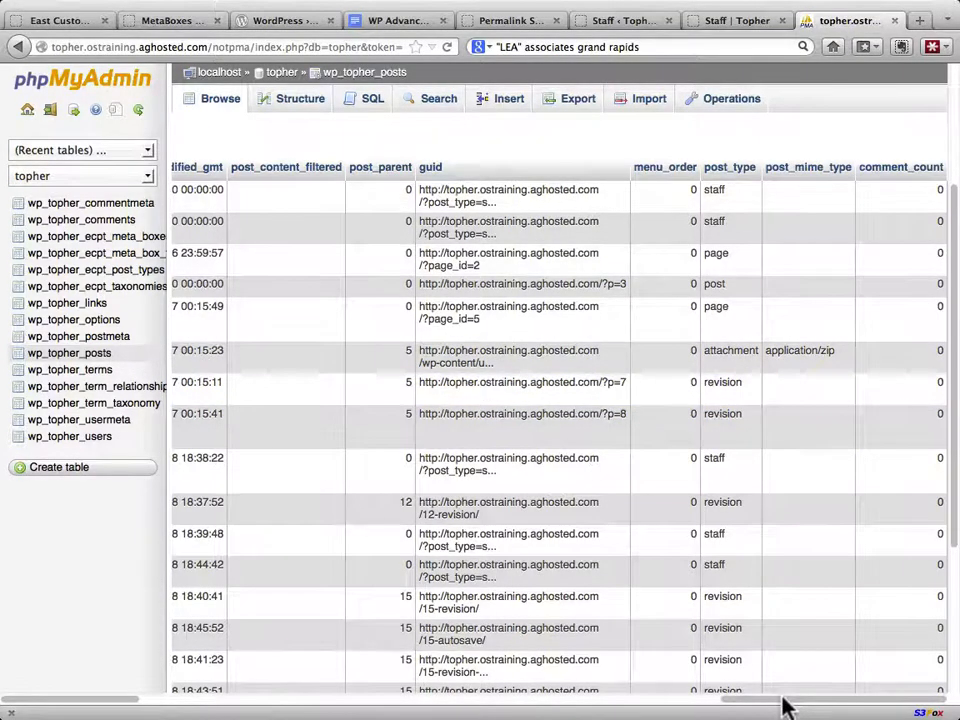
# - Sort the wp_topher_posts records by post_type in ascending order and examine the rows with type staff
pyautogui.moveTo(784, 702); pyautogui.dragTo(600, 700)
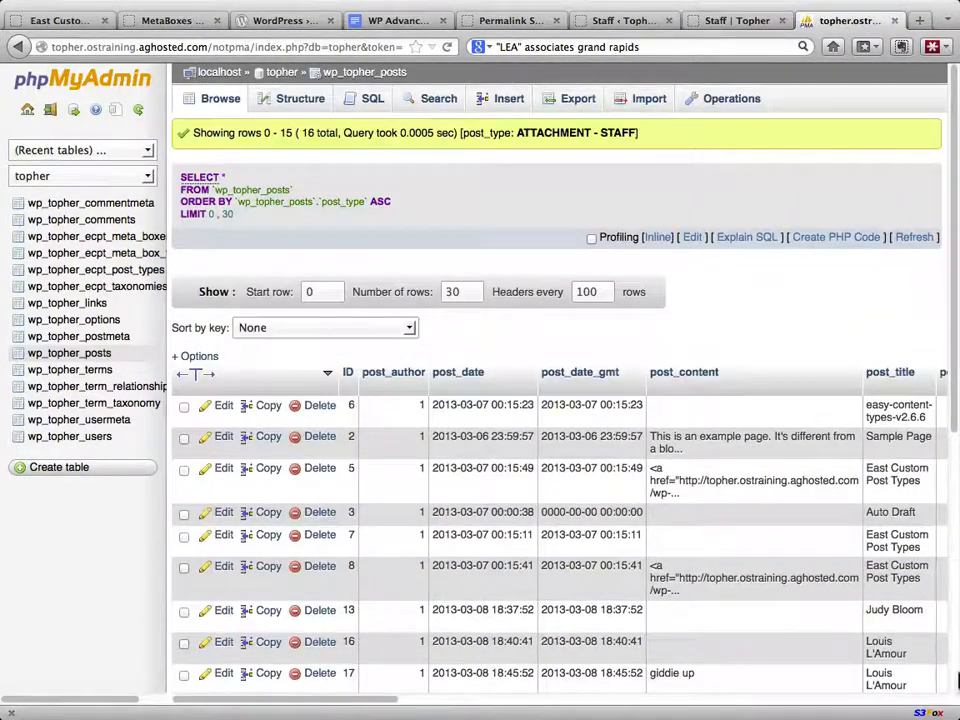
pyautogui.click(936, 699)
pyautogui.click(936, 699)
pyautogui.click(936, 700)
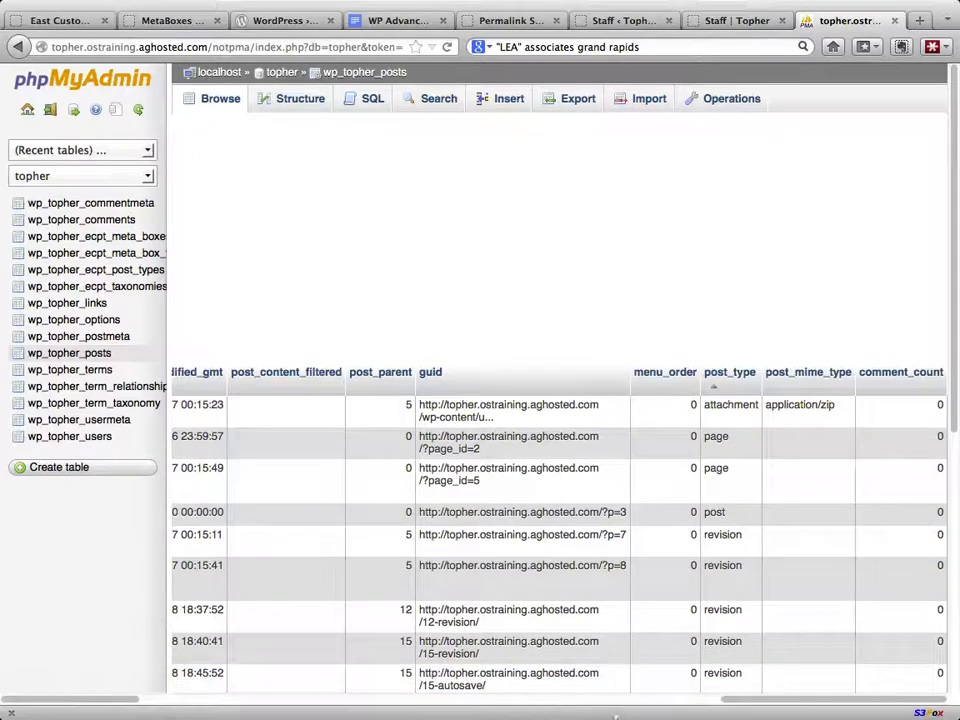
pyautogui.moveTo(729, 703); pyautogui.dragTo(810, 715)
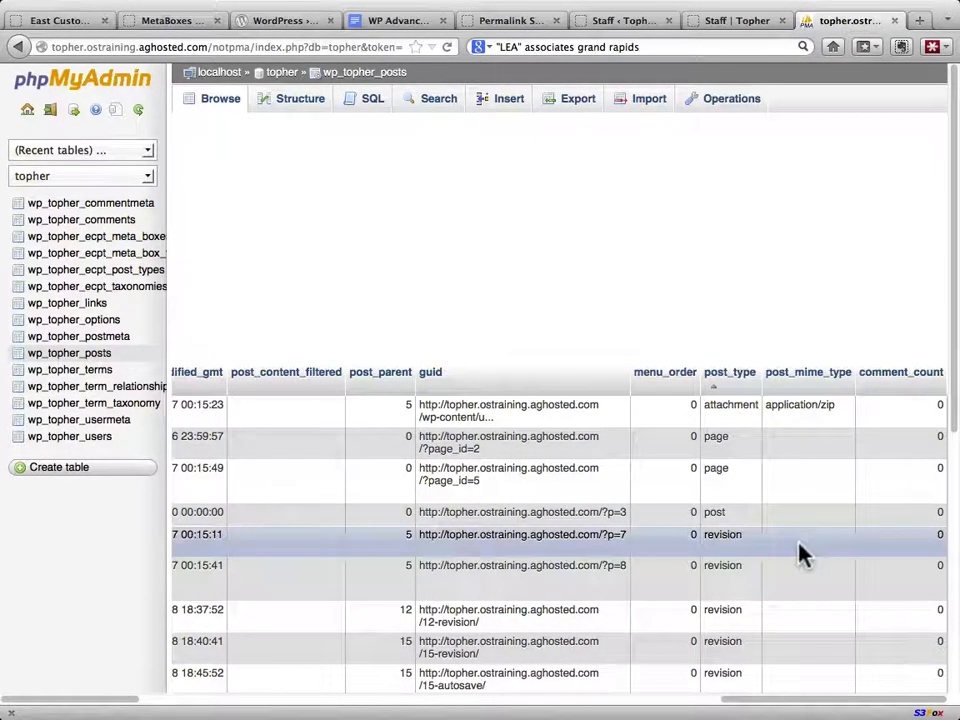
pyautogui.scroll(-5, 804, 553)
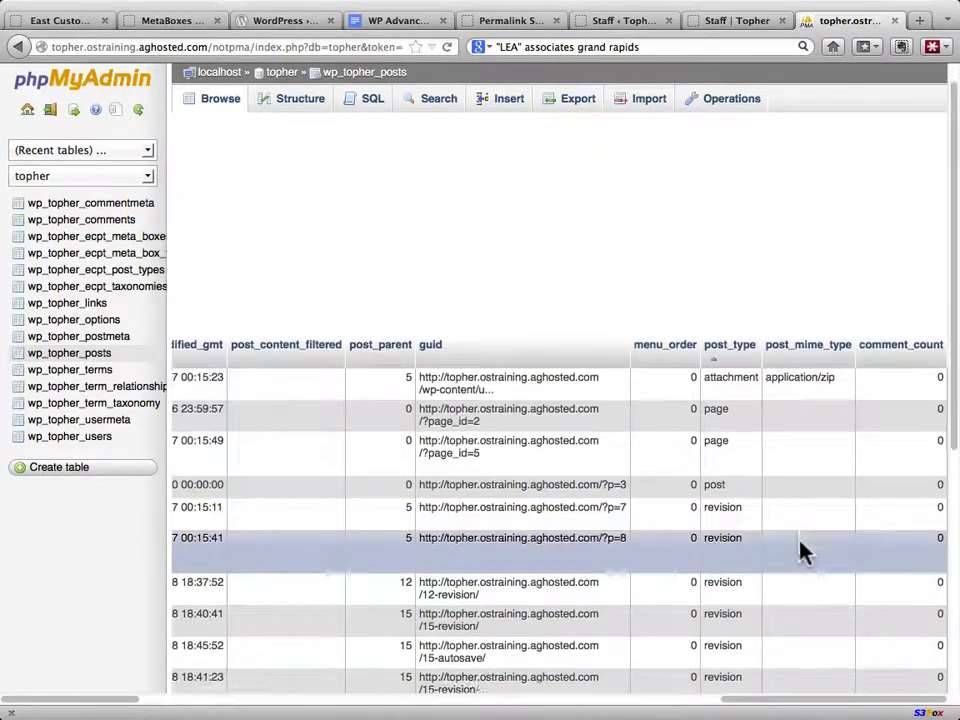
pyautogui.moveTo(953, 370); pyautogui.dragTo(954, 516)
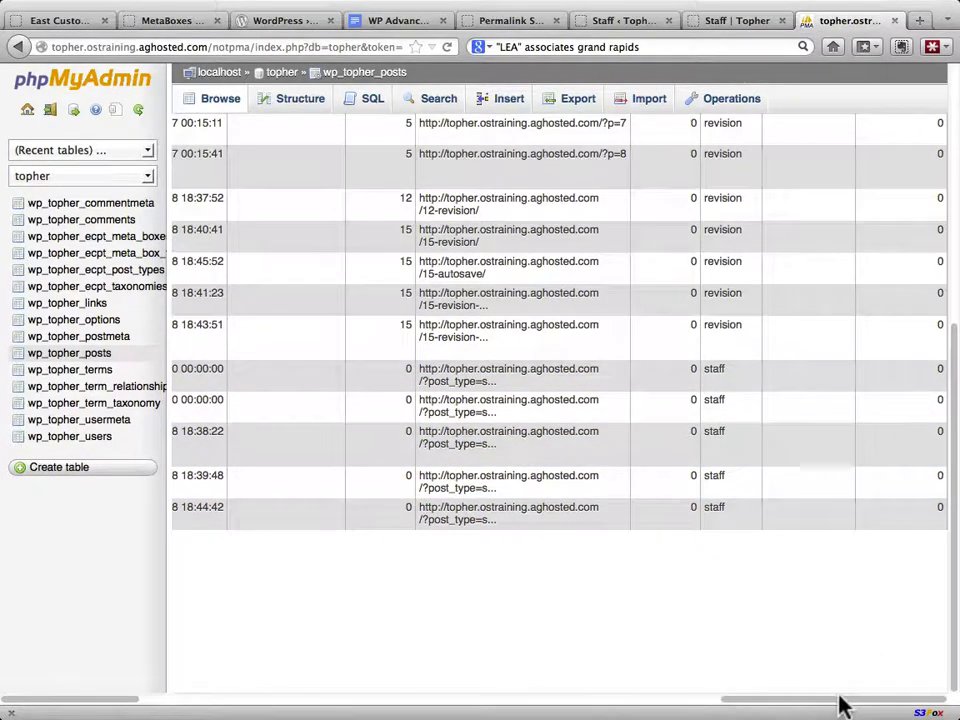
# - Compare the titles, statuses and names of the staff records with their post_type values
pyautogui.moveTo(838, 706); pyautogui.dragTo(440, 686)
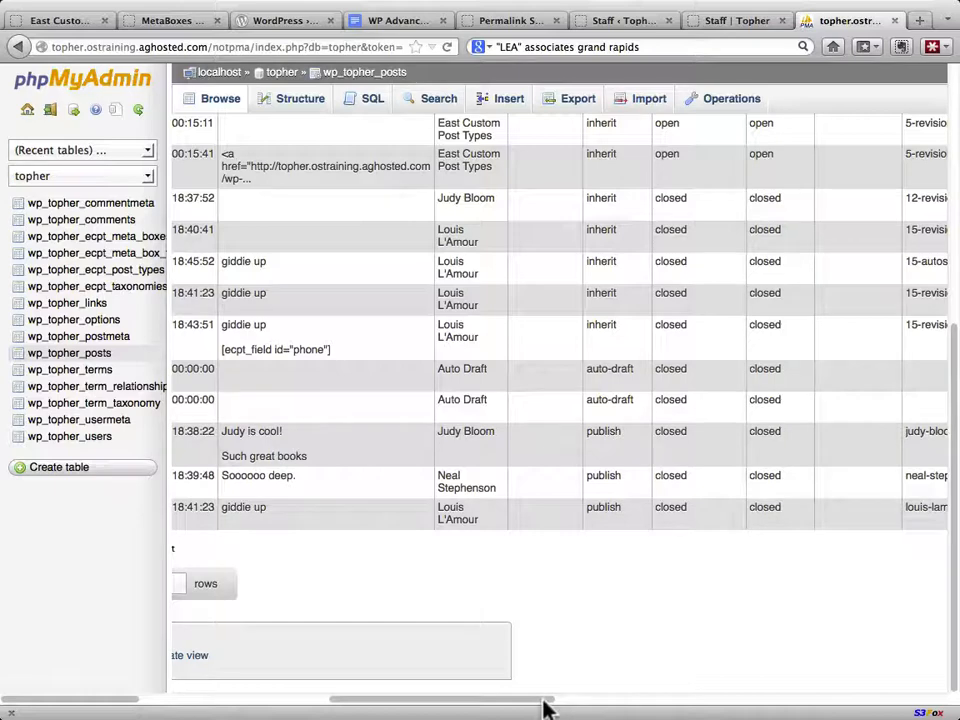
pyautogui.moveTo(545, 705); pyautogui.dragTo(807, 712)
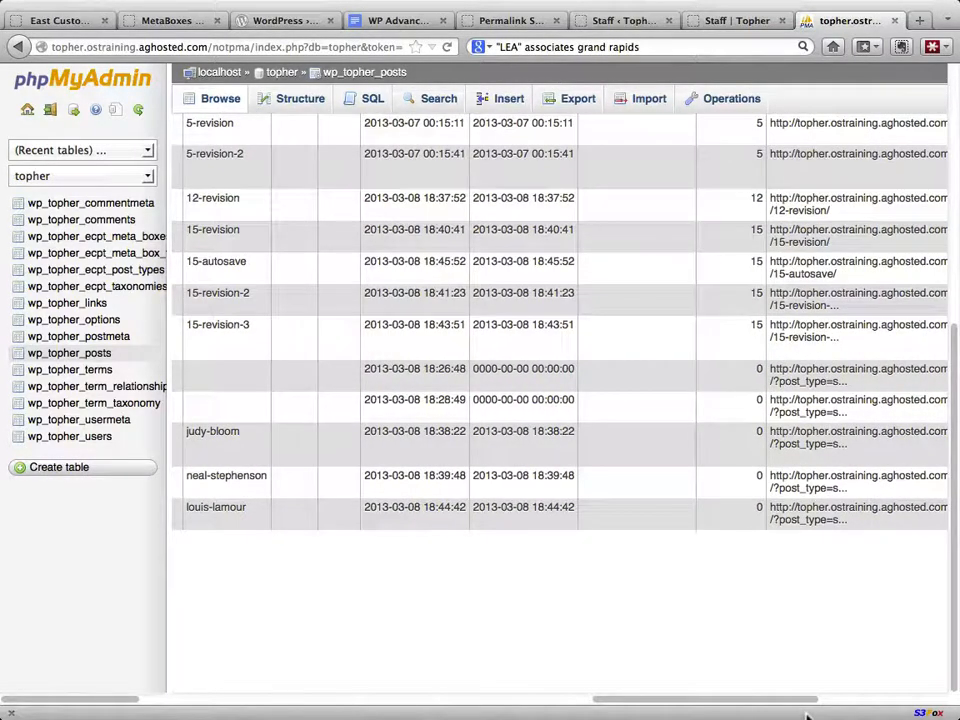
pyautogui.moveTo(807, 712); pyautogui.dragTo(932, 713)
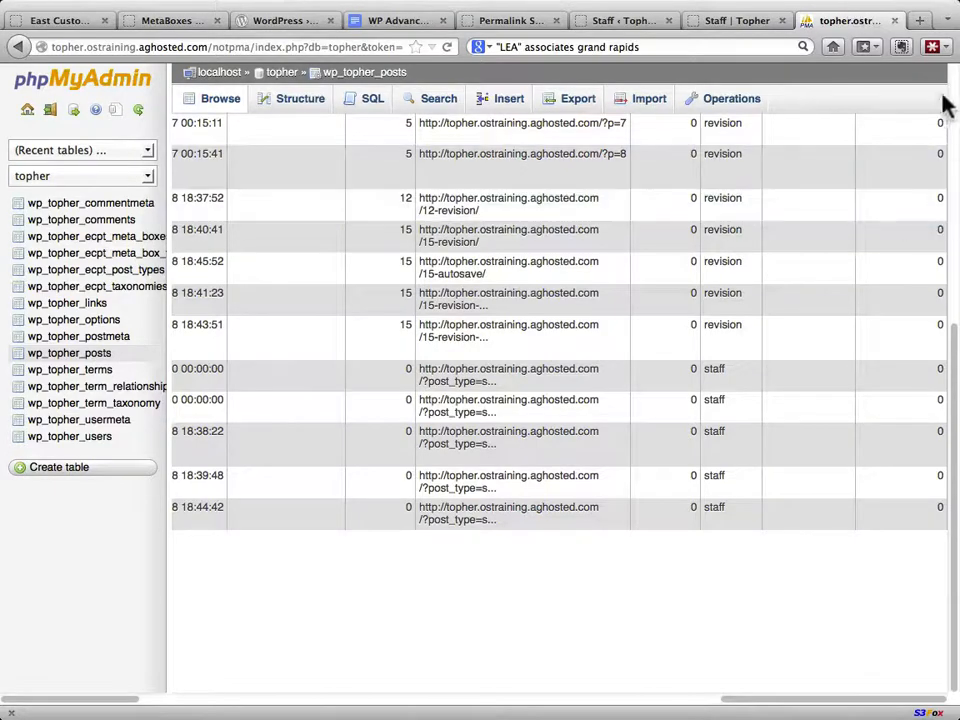
pyautogui.scroll(5, 955, 90)
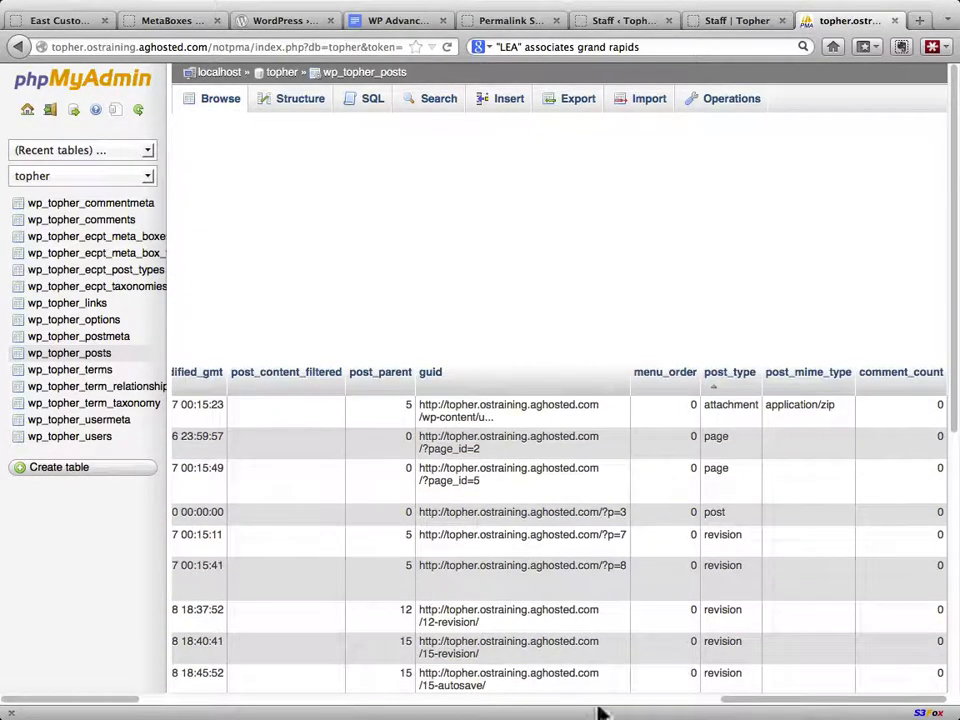
pyautogui.hscroll(-10, 617, 707)
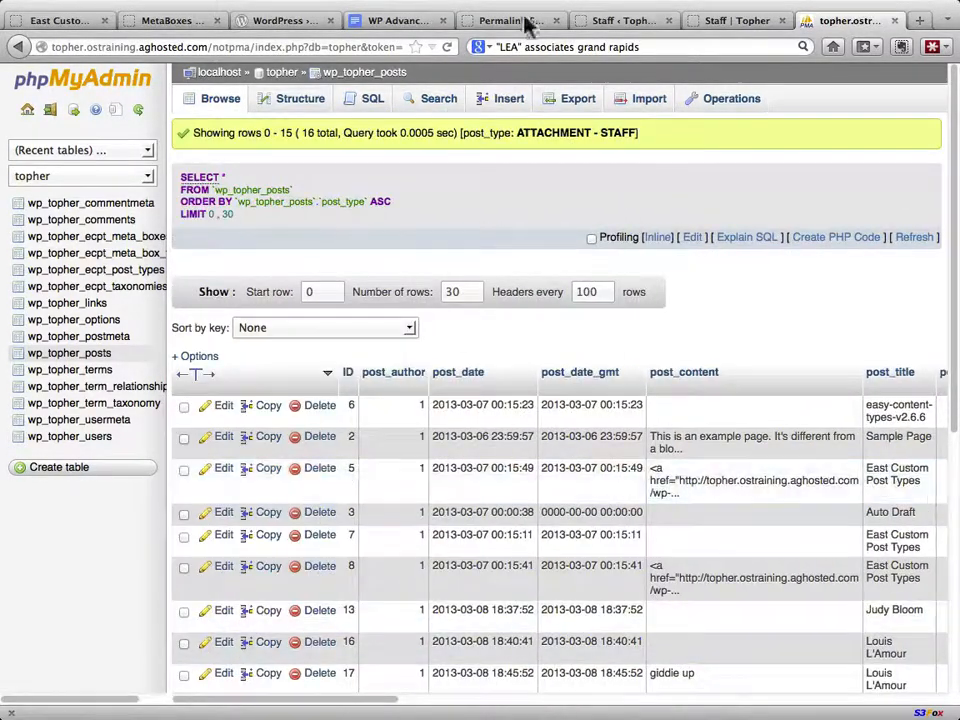
# - Run the SQL query SELECT DISTINCT `post_type` FROM `wp_topher_posts` WHERE 1 and examine the staff row
pyautogui.click(370, 105)
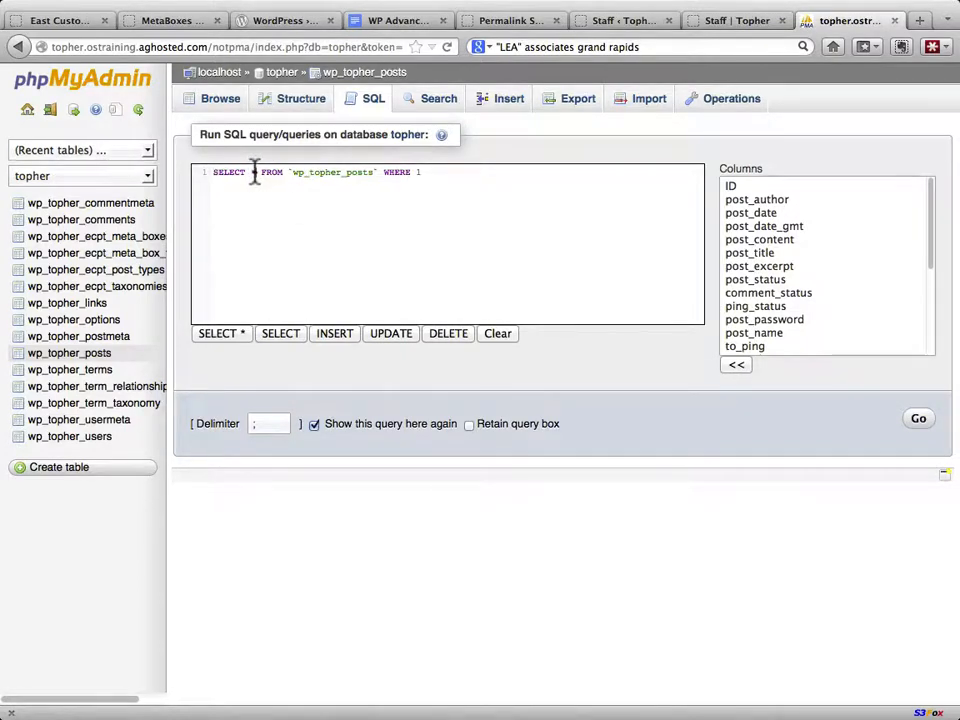
pyautogui.doubleClick(254, 172)
pyautogui.write('DISTIN')
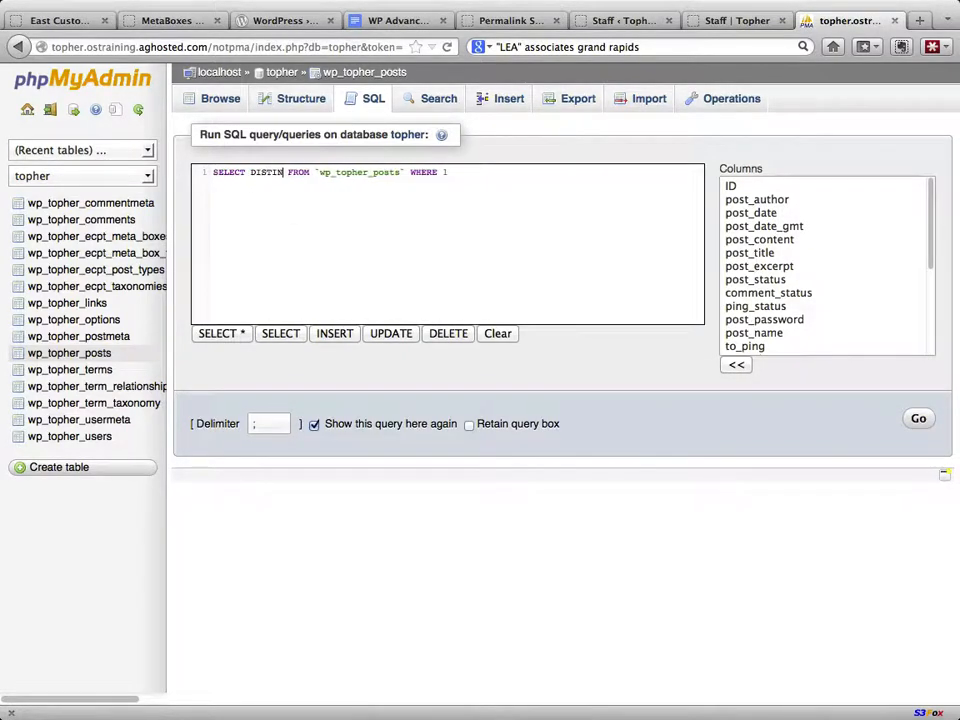
pyautogui.write('CT')
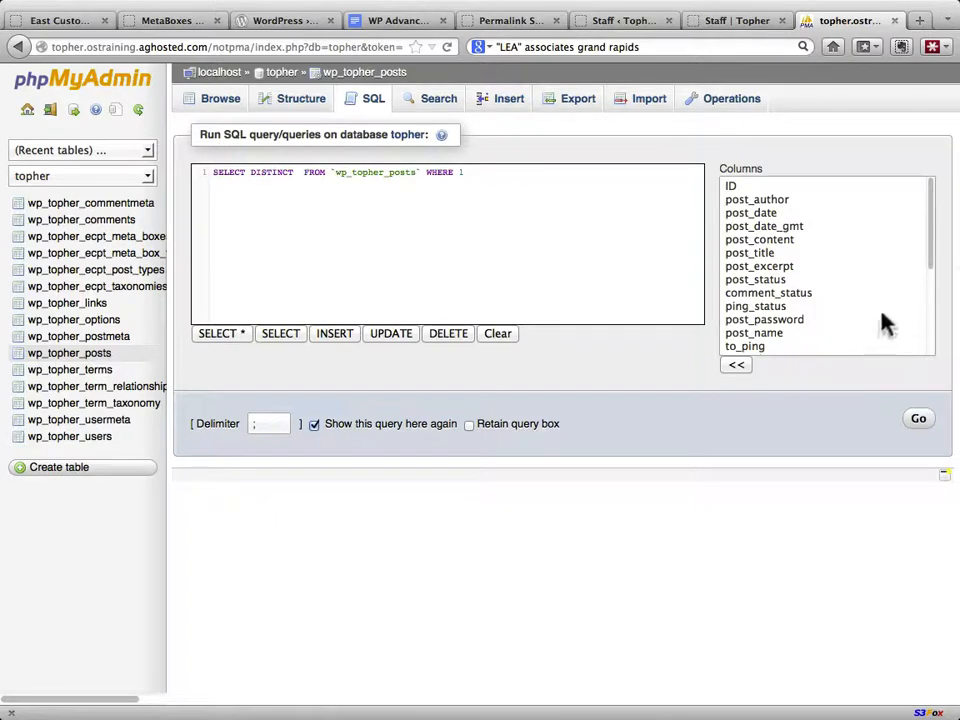
pyautogui.moveTo(927, 245); pyautogui.dragTo(945, 471)
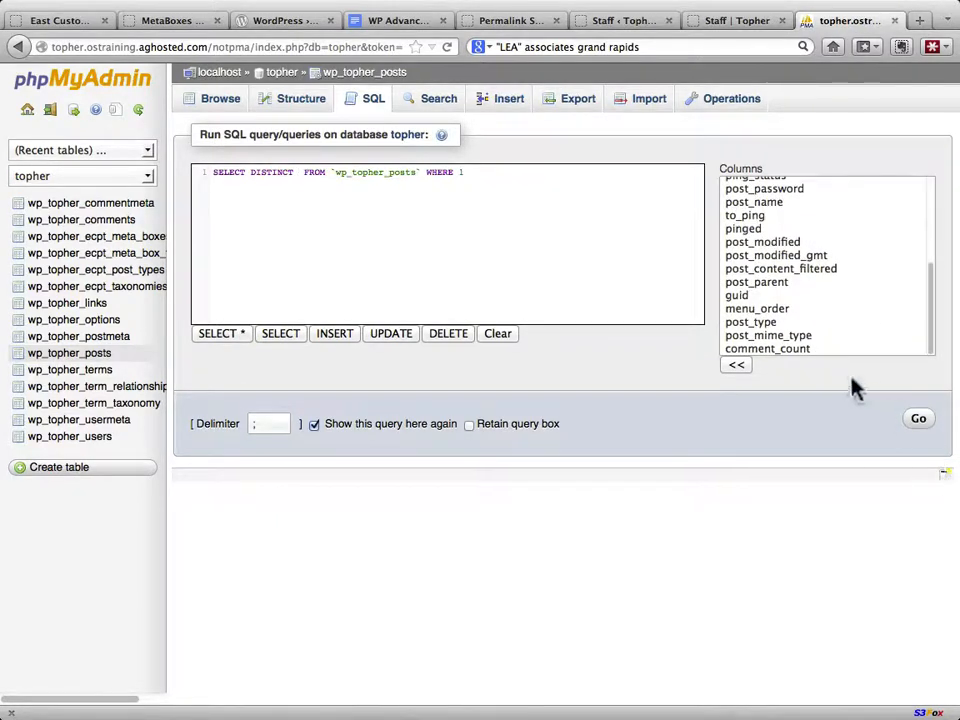
pyautogui.click(767, 324)
pyautogui.click(737, 366)
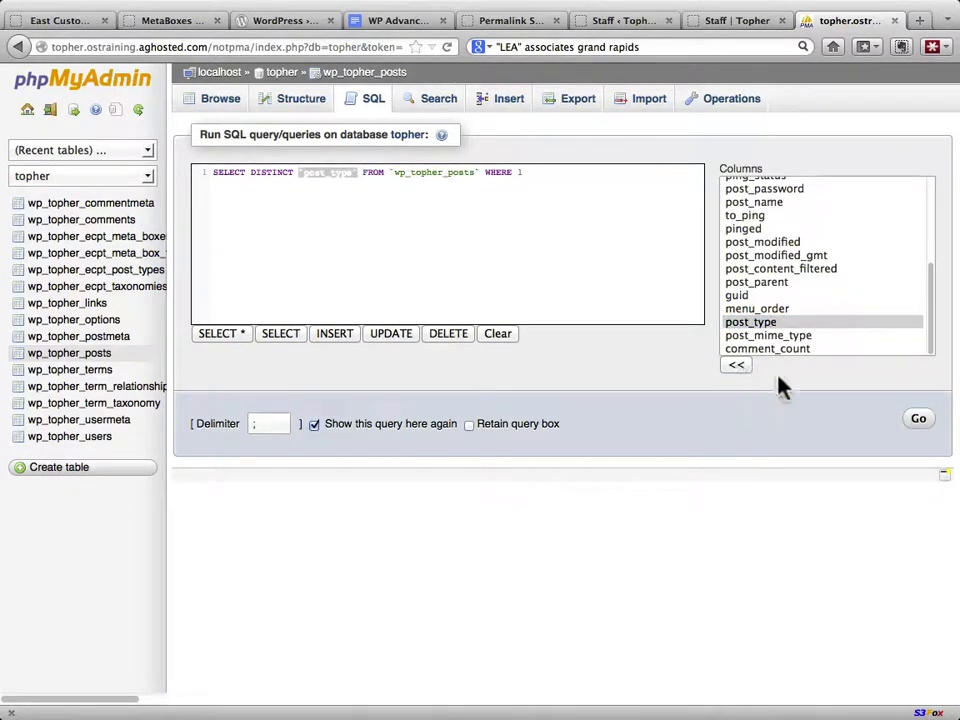
pyautogui.click(926, 422)
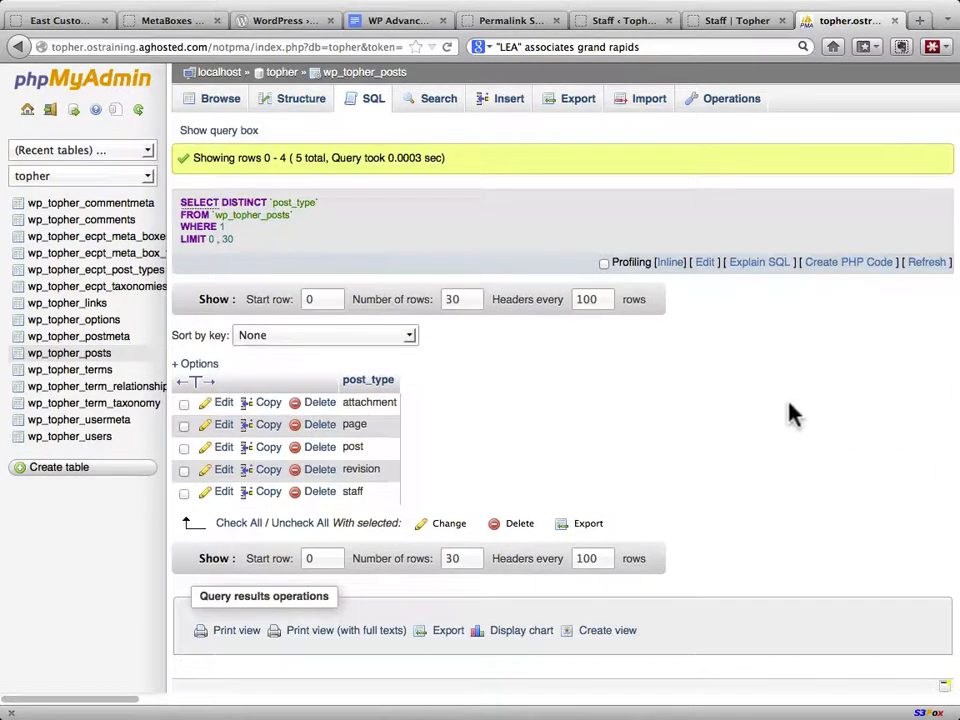
pyautogui.doubleClick(379, 495)
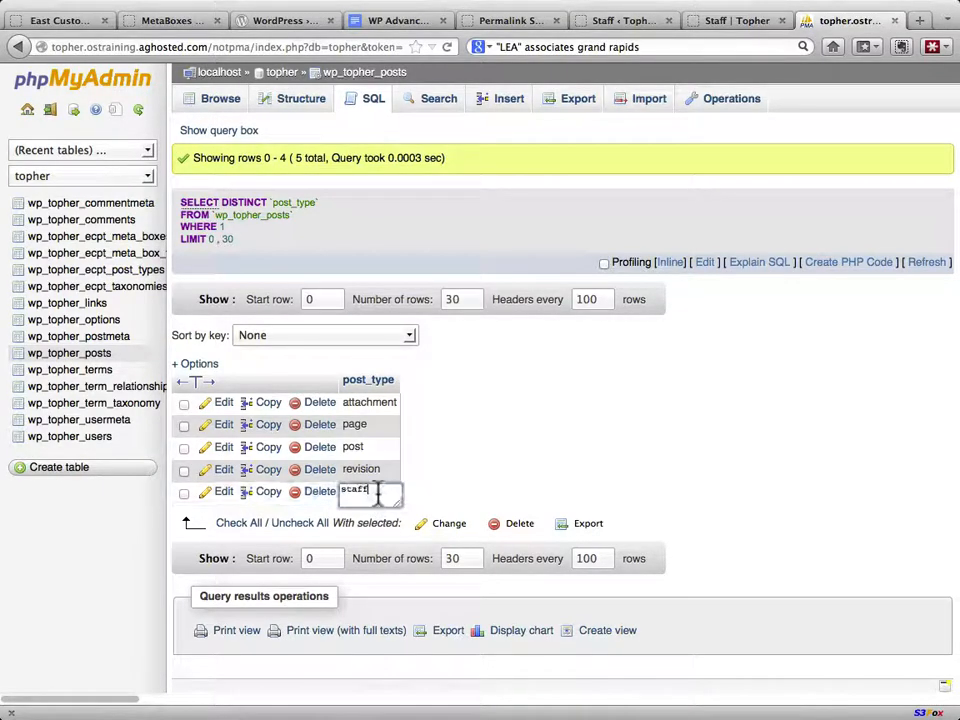
pyautogui.click(469, 456)
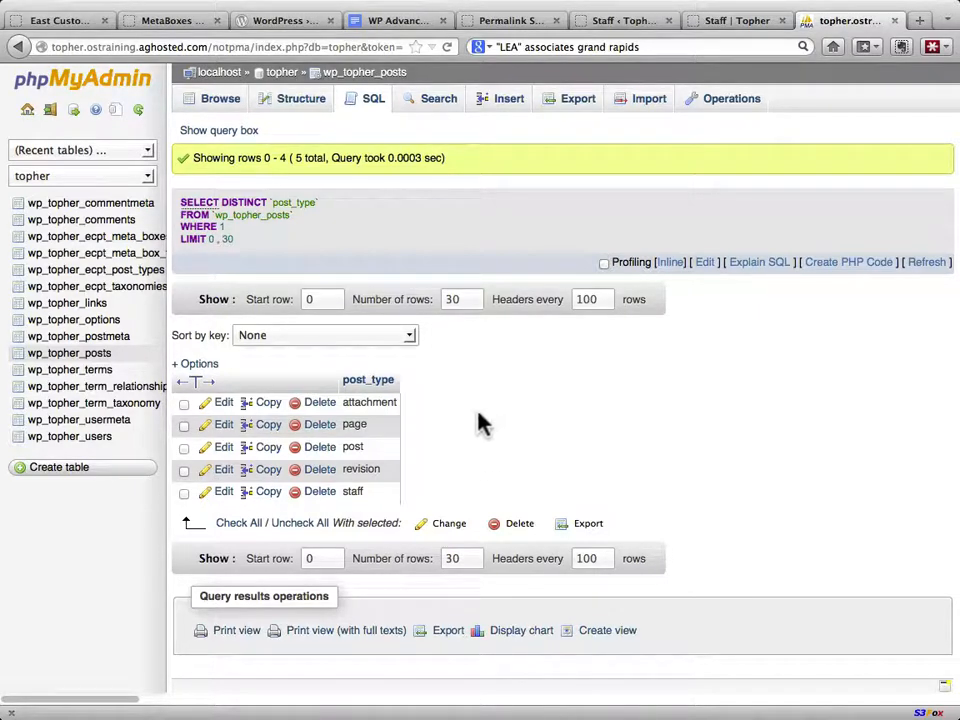
# - Look over the wp_topher_postmeta table, then browse the wp_topher_posts records to identify the IDs of the staff posts
pyautogui.click(52, 338)
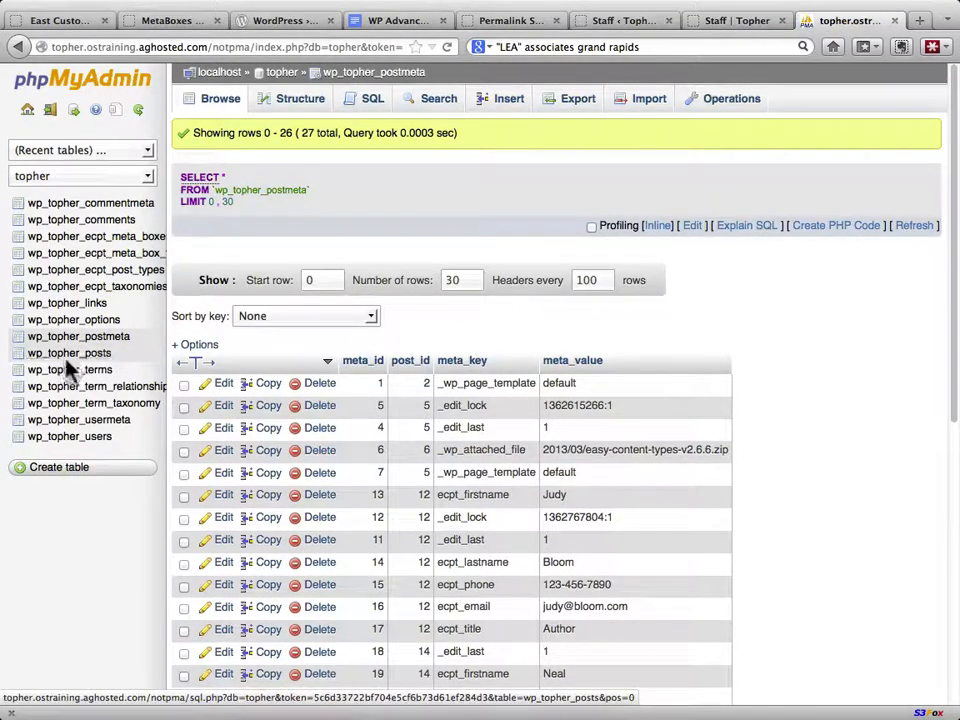
pyautogui.click(72, 354)
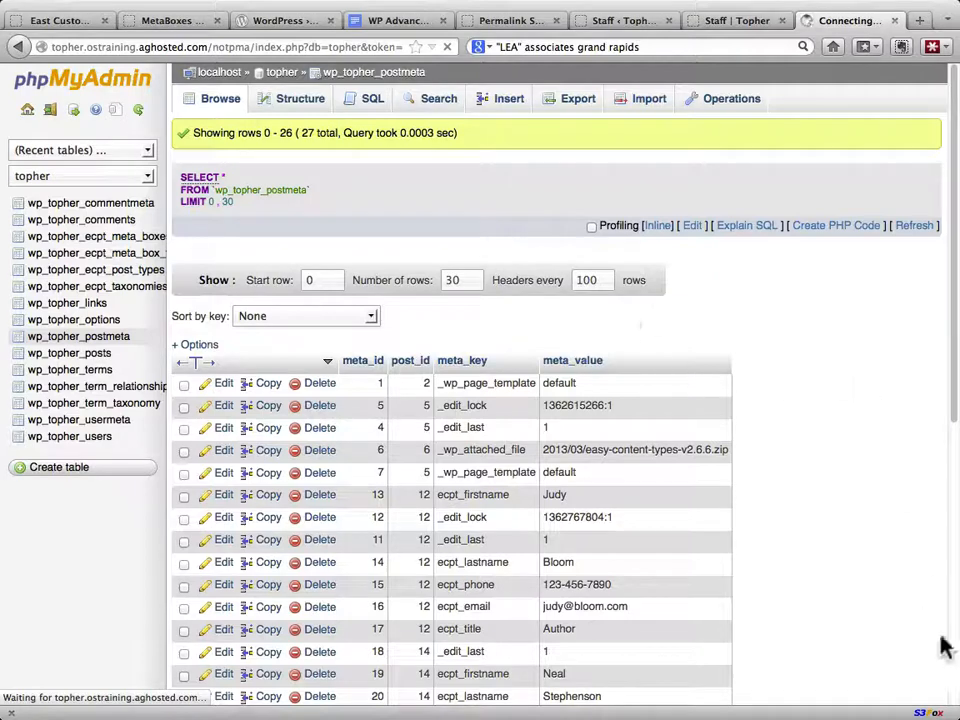
pyautogui.scroll(-5, 953, 632)
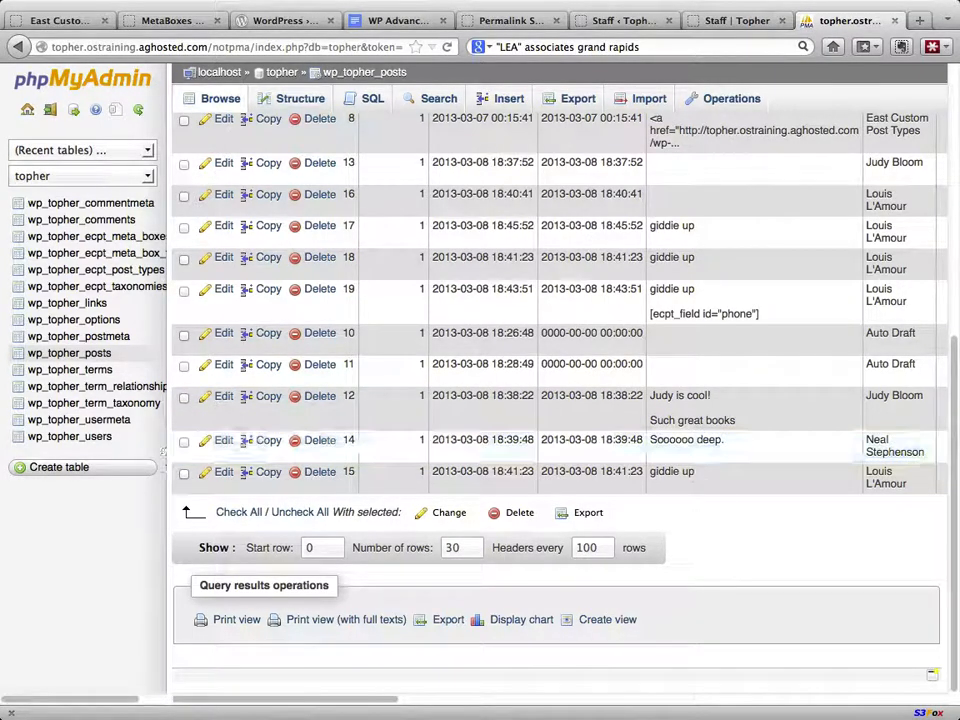
pyautogui.moveTo(386, 698); pyautogui.dragTo(326, 701)
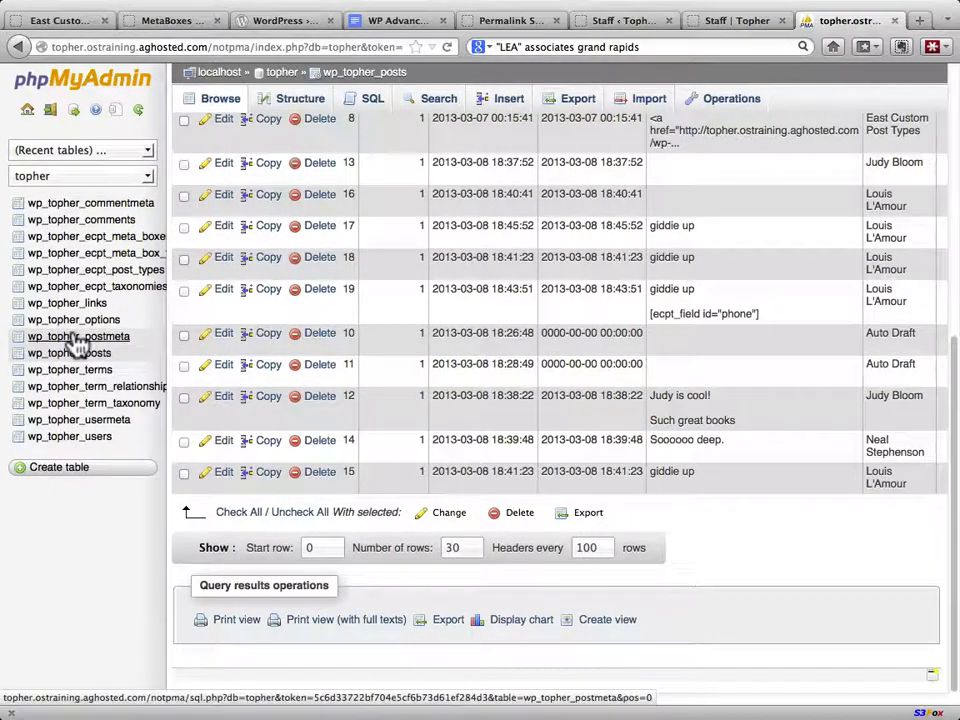
# - Search the wp_topher_postmeta table for records with post_id equal to 14
pyautogui.click(229, 298)
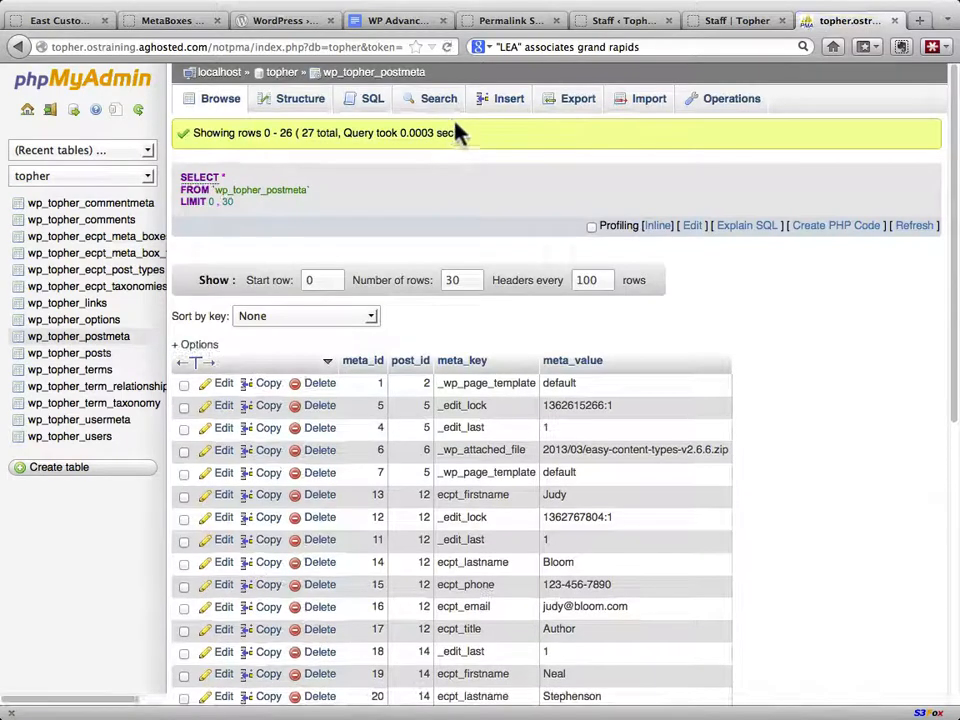
pyautogui.click(424, 106)
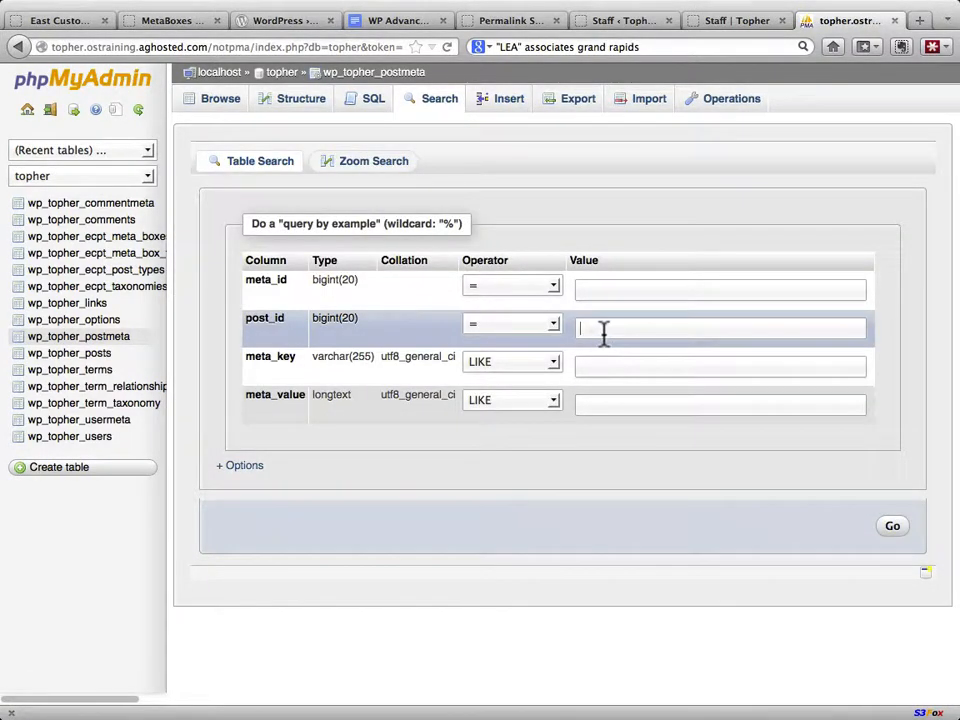
pyautogui.write('14')
pyautogui.press('Return')
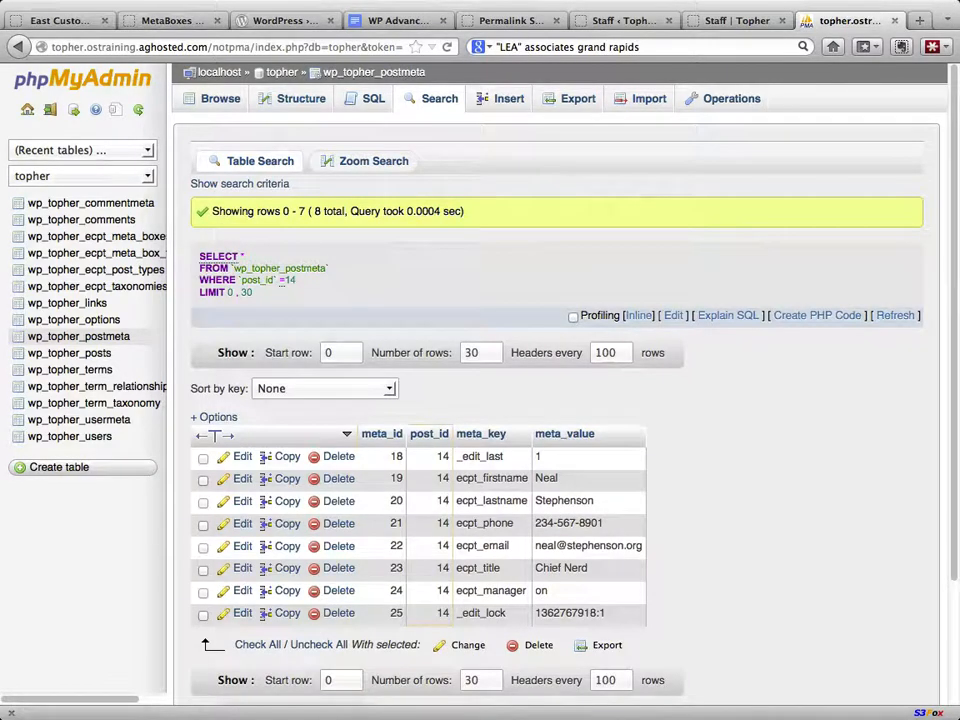
# - Set the meta_value of the ecpt_title record for post 14 to "Chief Nerd!"
pyautogui.scroll(-4, 735, 467)
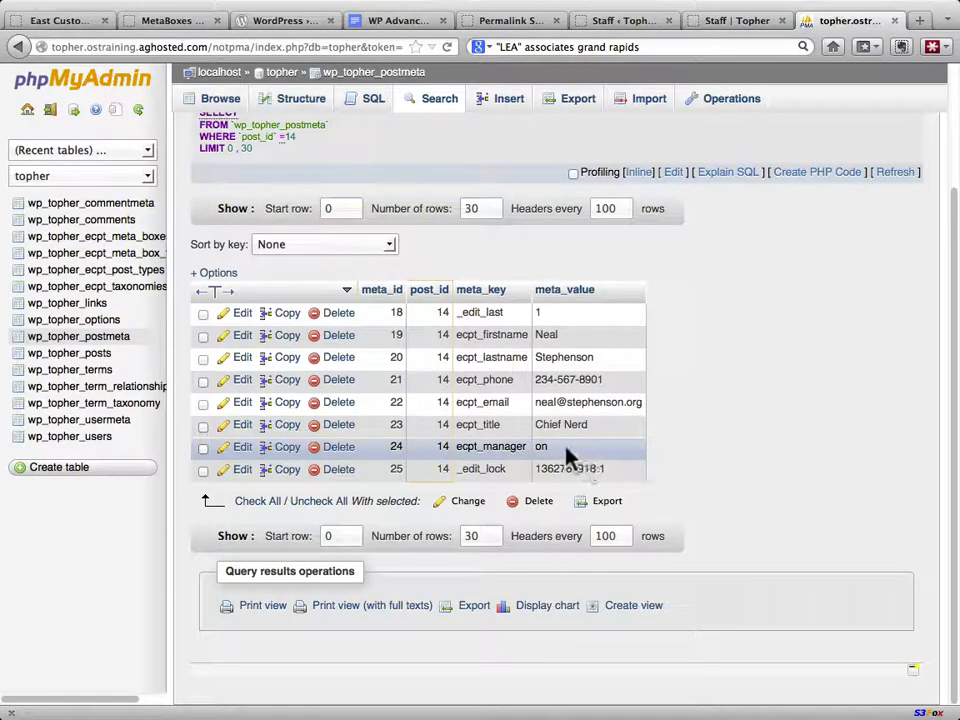
pyautogui.doubleClick(600, 426)
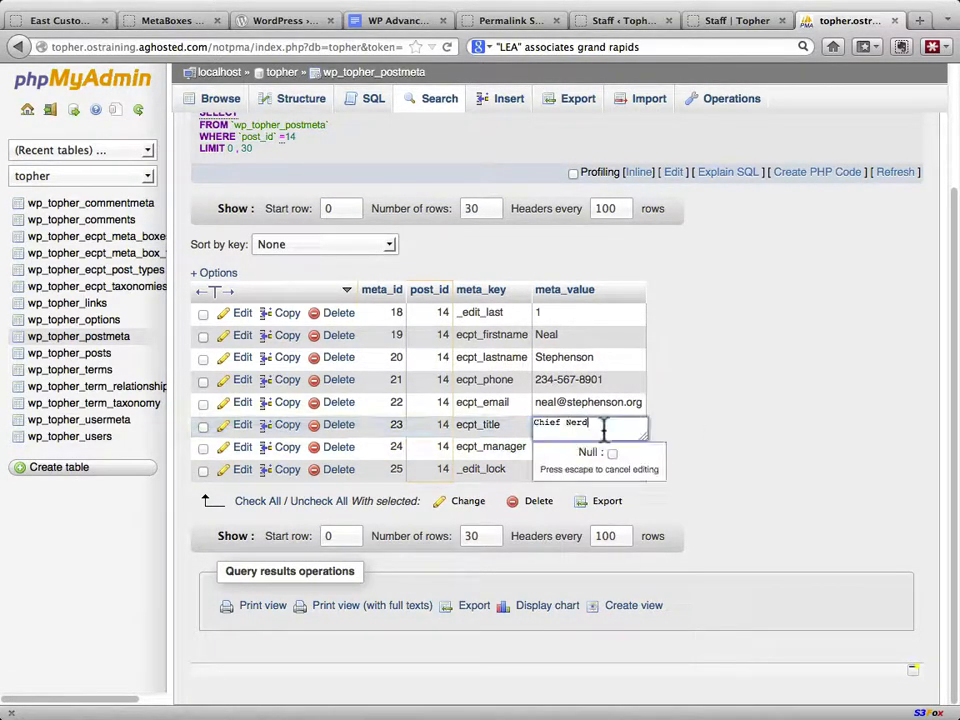
pyautogui.write('!')
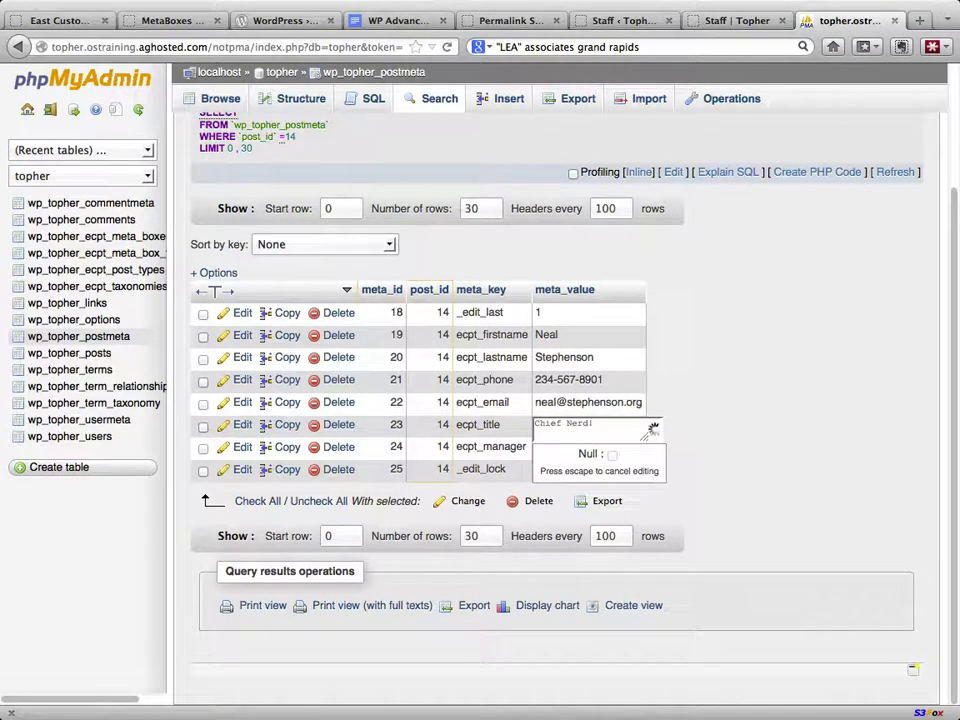
pyautogui.press('Return')
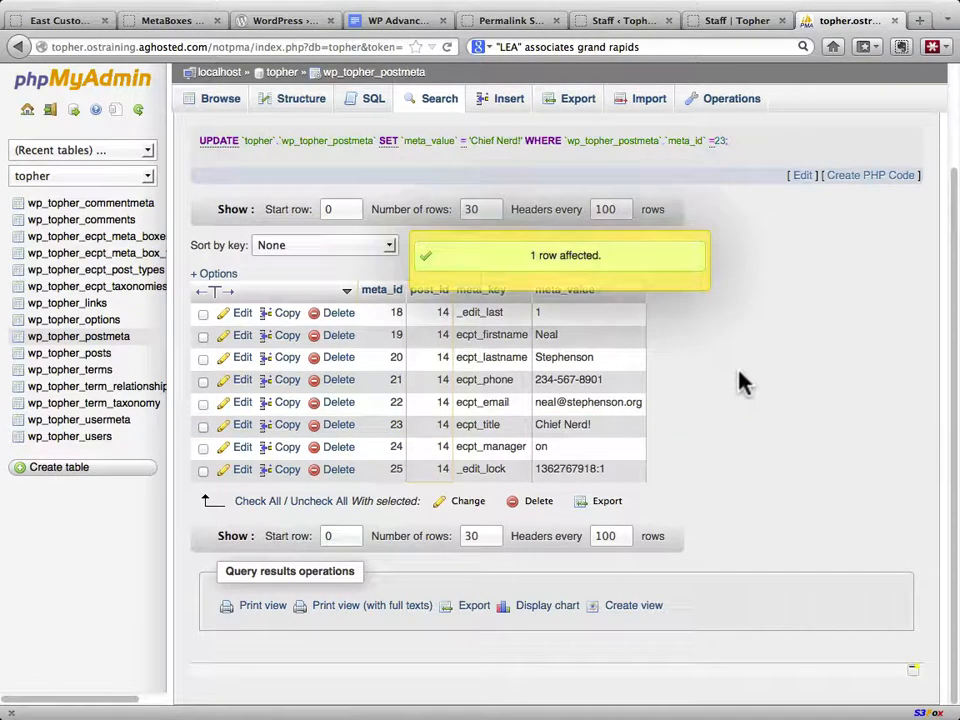
# - Switch to the WordPress admin, open the staff entry for post 14 and check its Staff Information fields
pyautogui.click(742, 22)
pyautogui.click(621, 22)
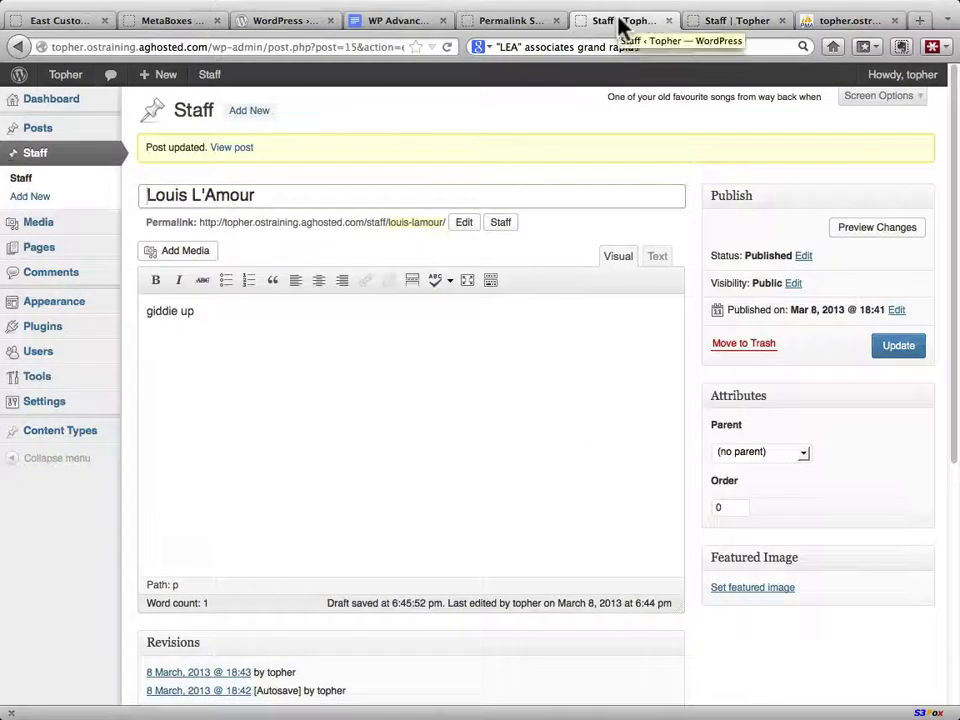
pyautogui.rightClick(568, 172)
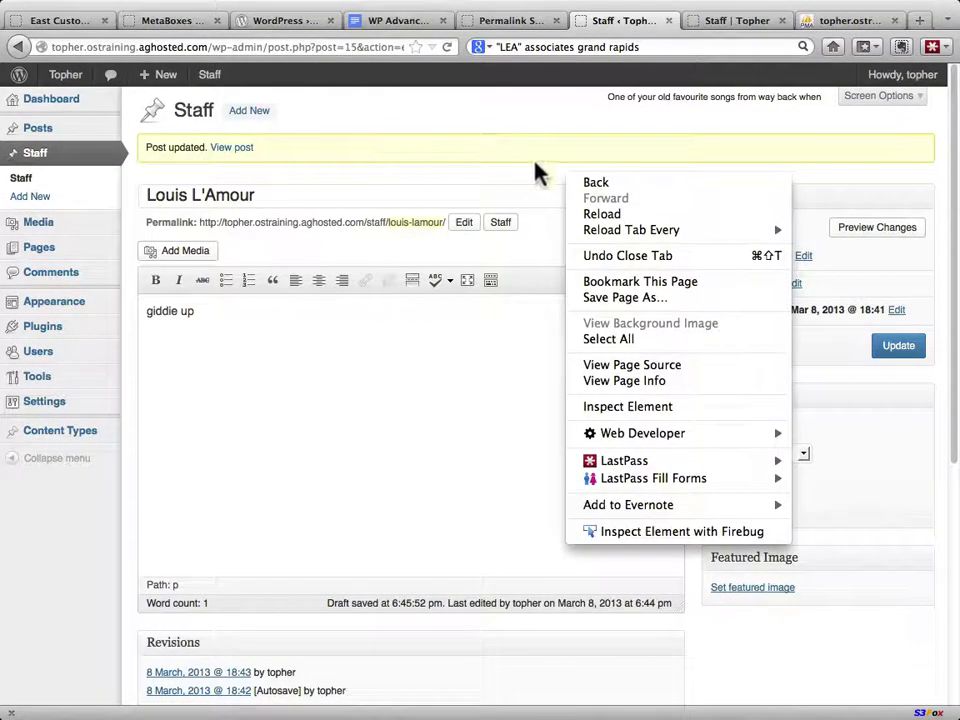
pyautogui.click(585, 184)
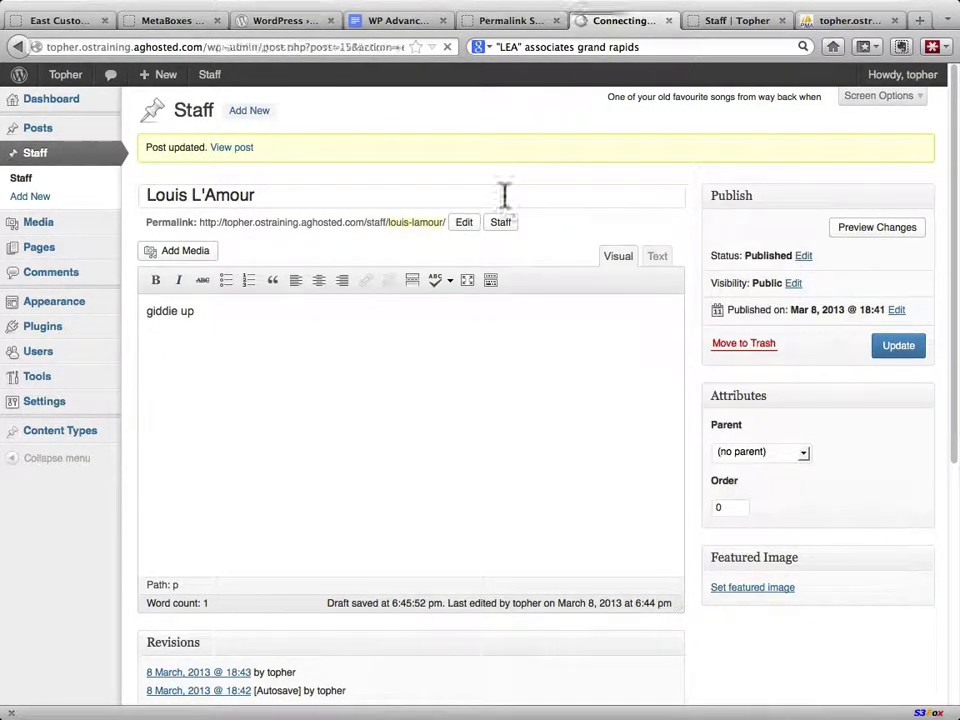
pyautogui.click(40, 196)
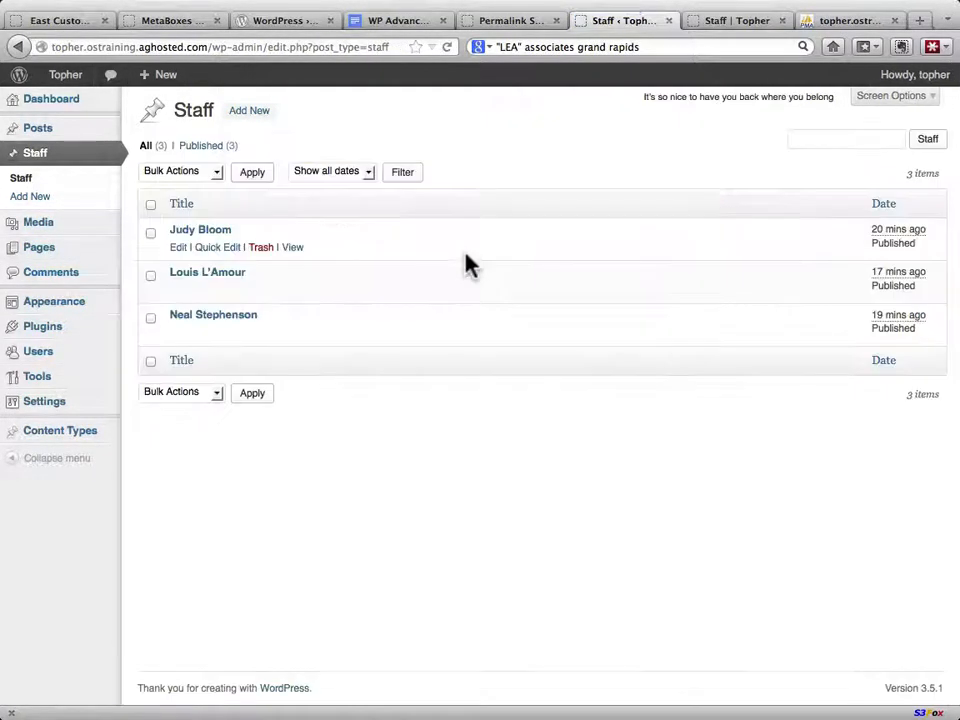
pyautogui.click(180, 334)
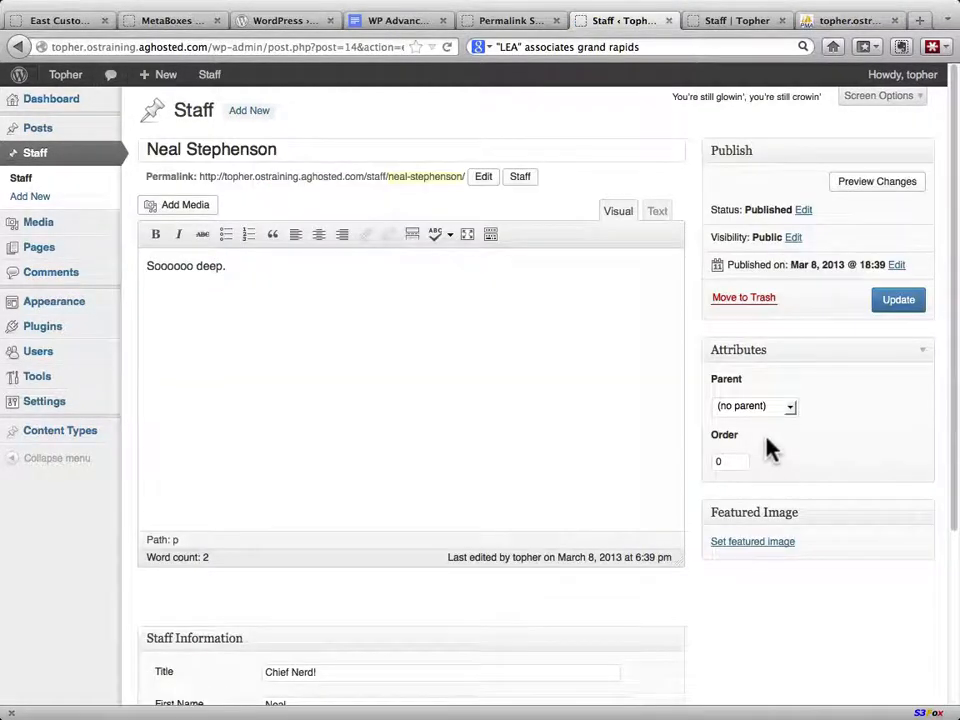
pyautogui.scroll(-5, 770, 450)
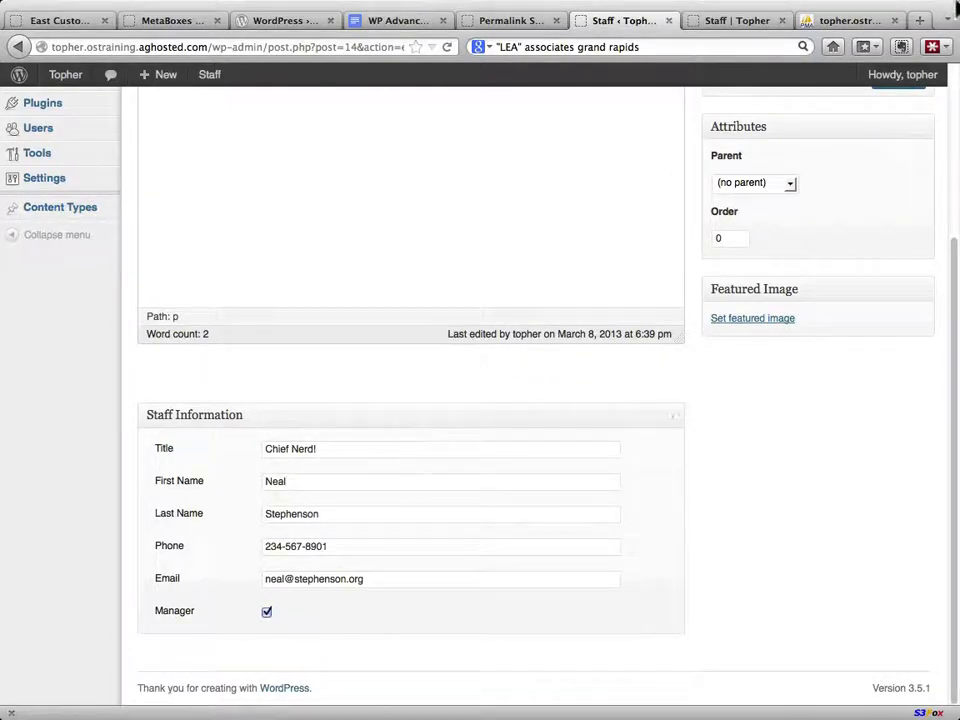
# - View the public staff archive, then return to phpMyAdmin and examine the ecpt_title record in wp_topher_postmeta
pyautogui.click(725, 28)
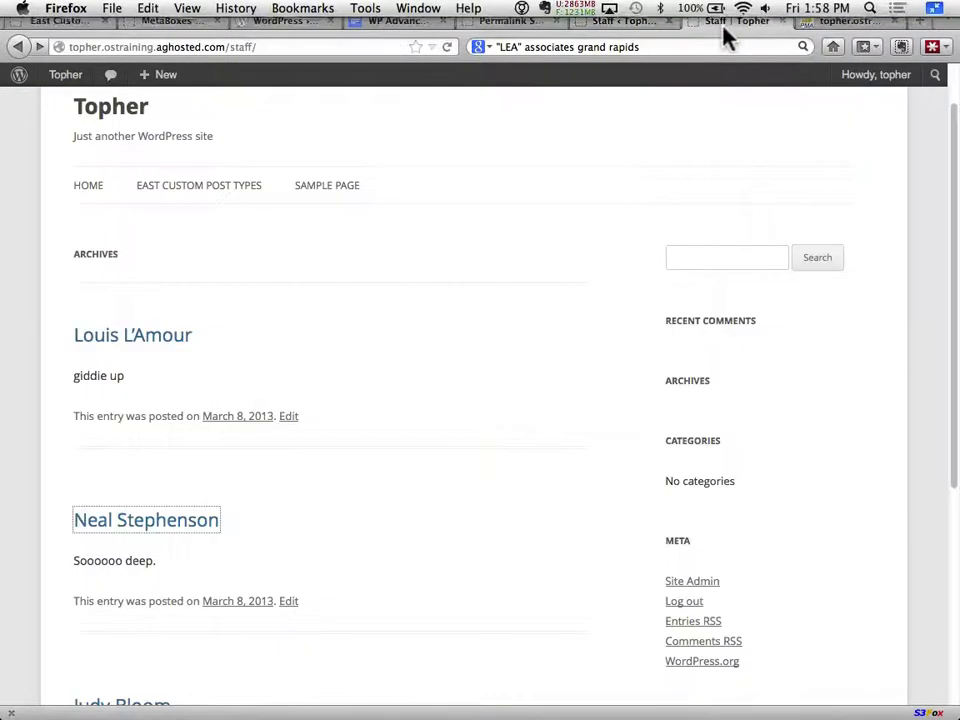
pyautogui.click(836, 22)
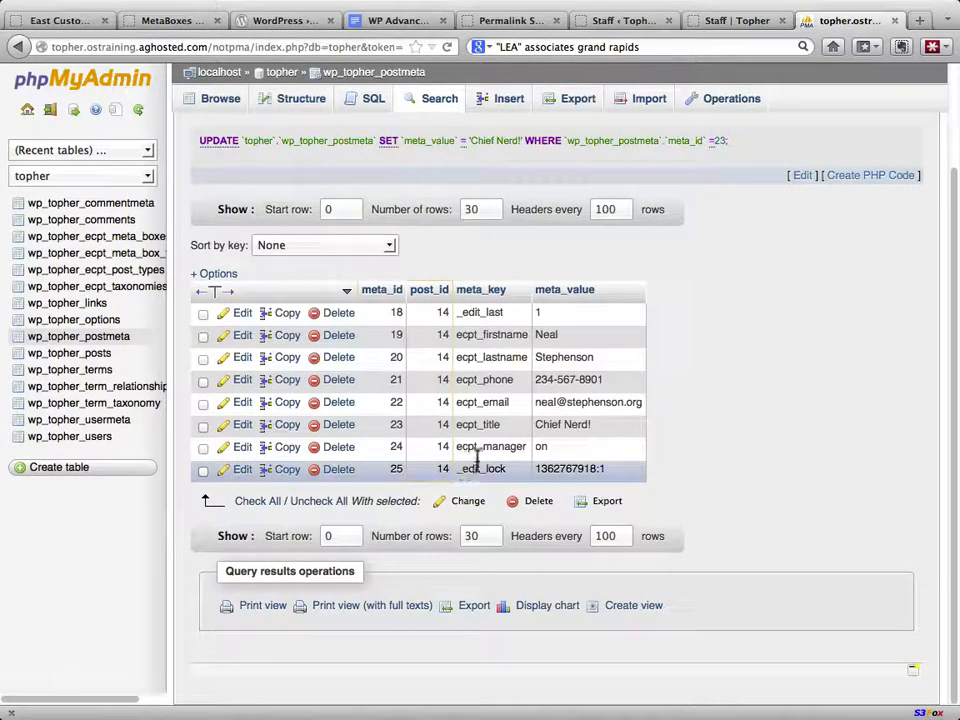
pyautogui.doubleClick(489, 424)
pyautogui.press('Escape')
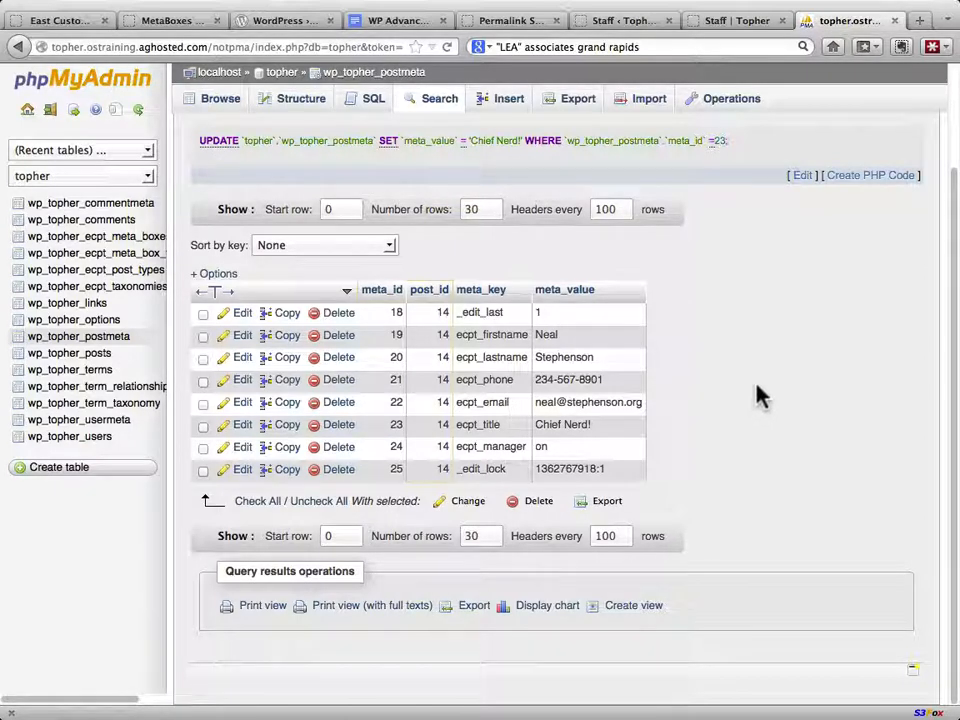
pyautogui.moveTo(607, 8)
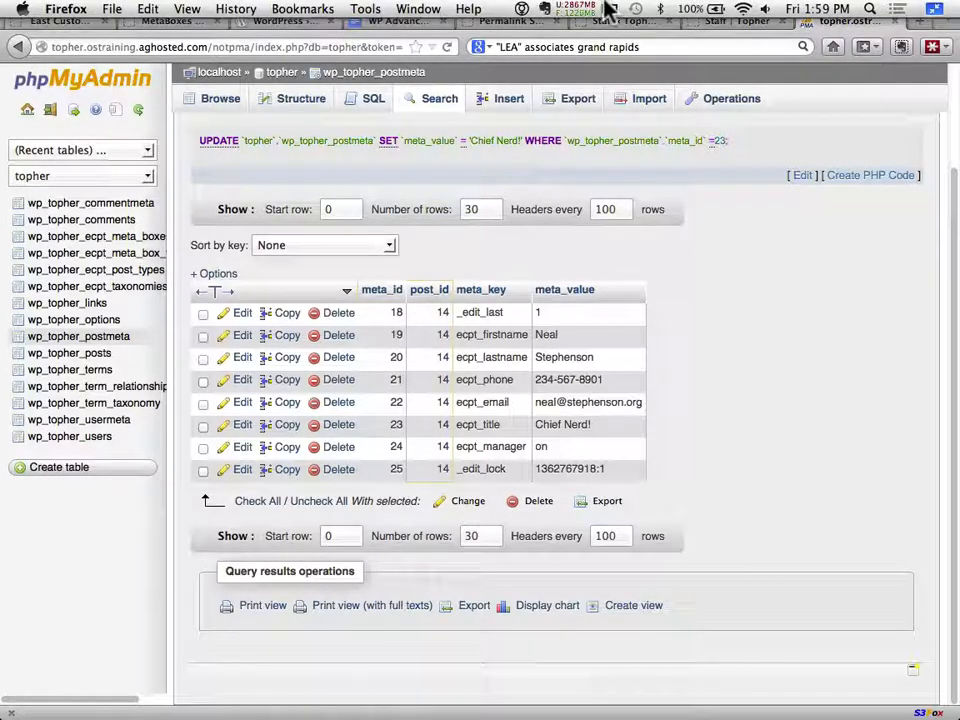